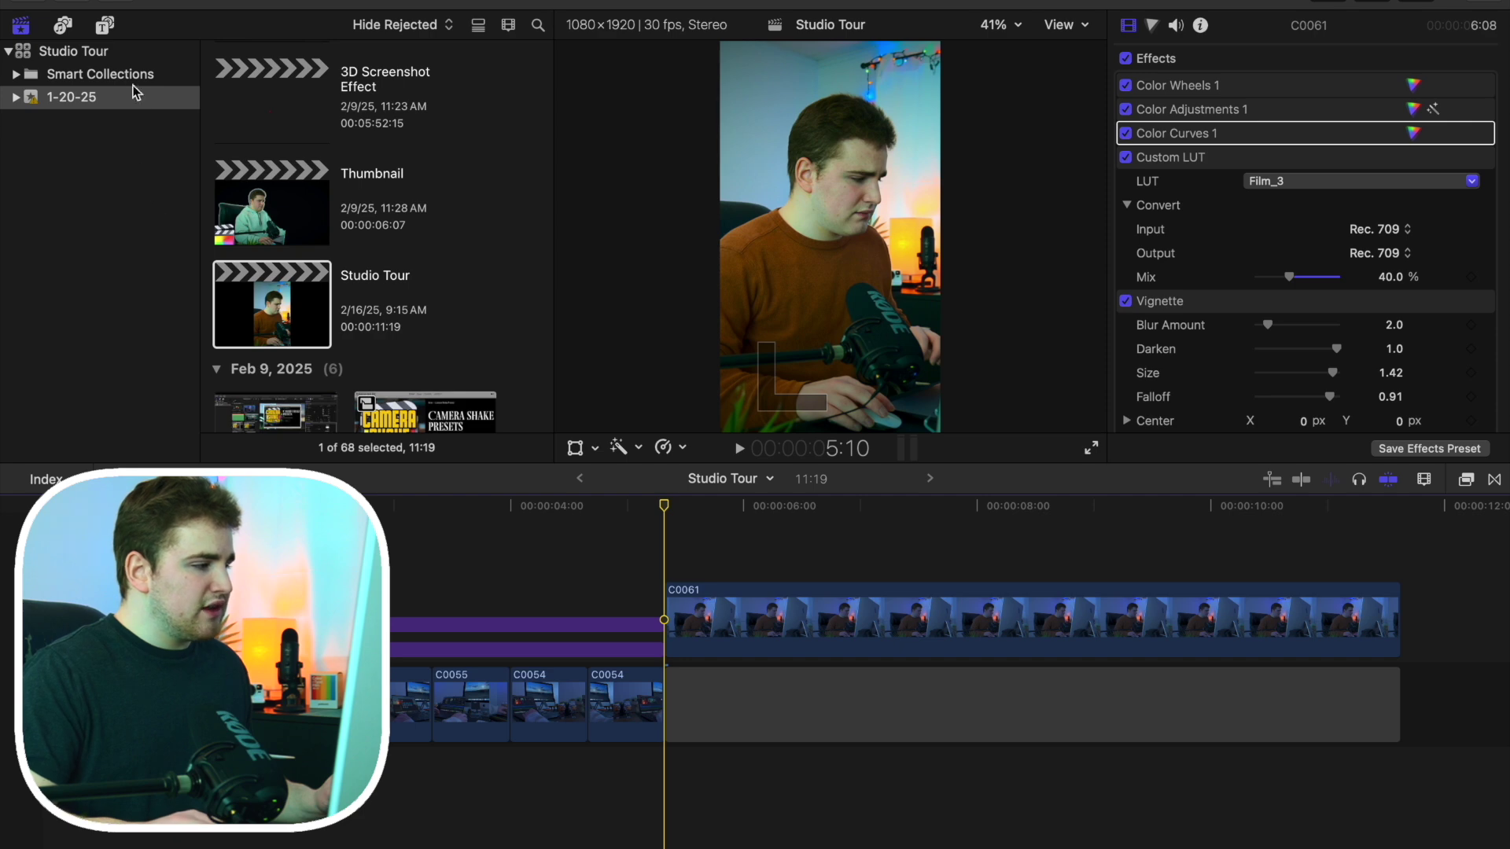
Show the IG Starter Pack titles in the Titles browser and scroll down to Text Split
left_click(107, 29)
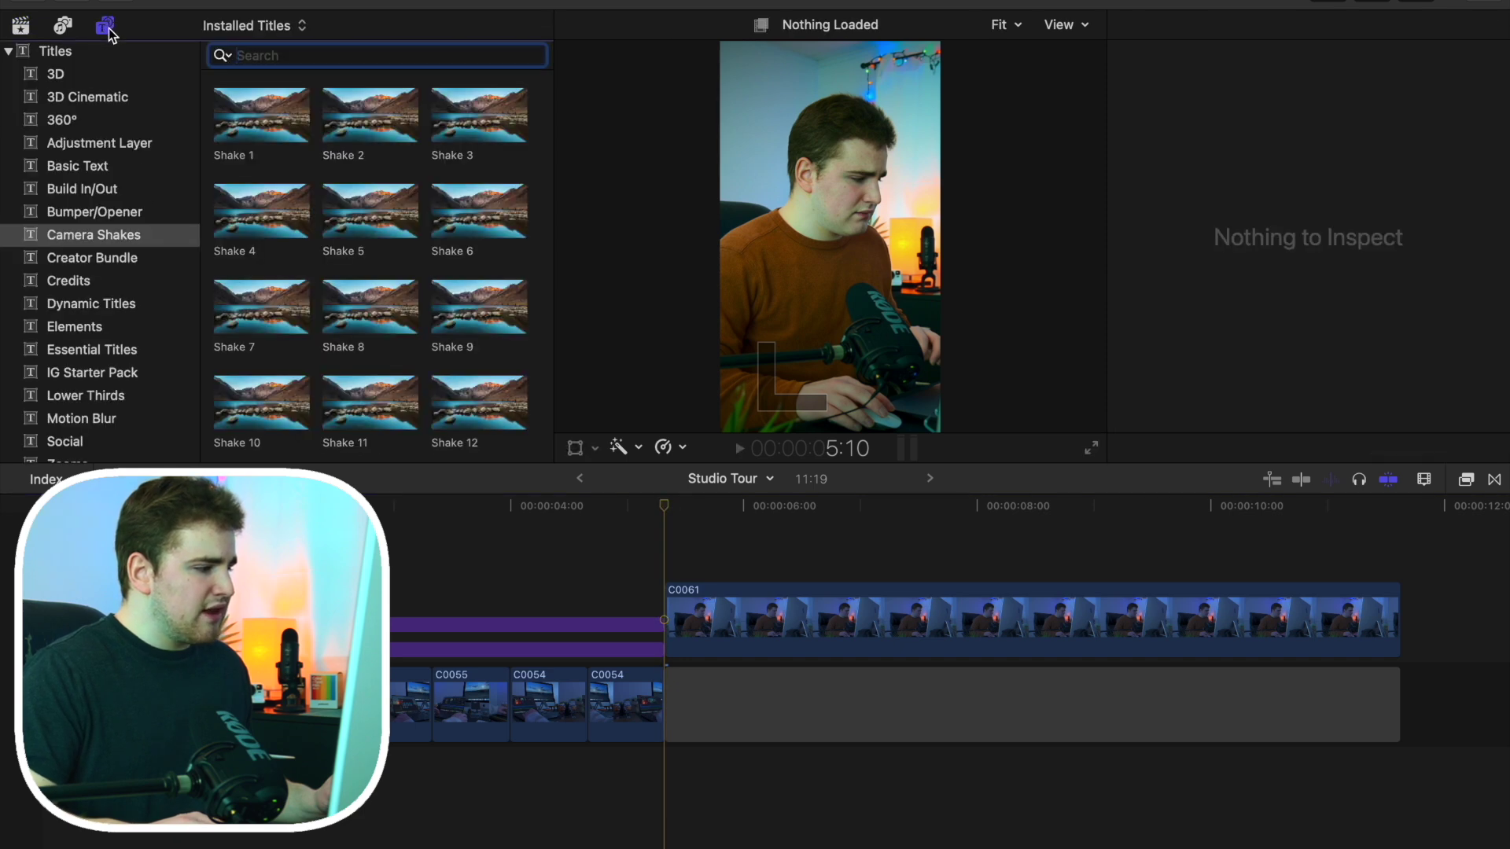
left_click(68, 378)
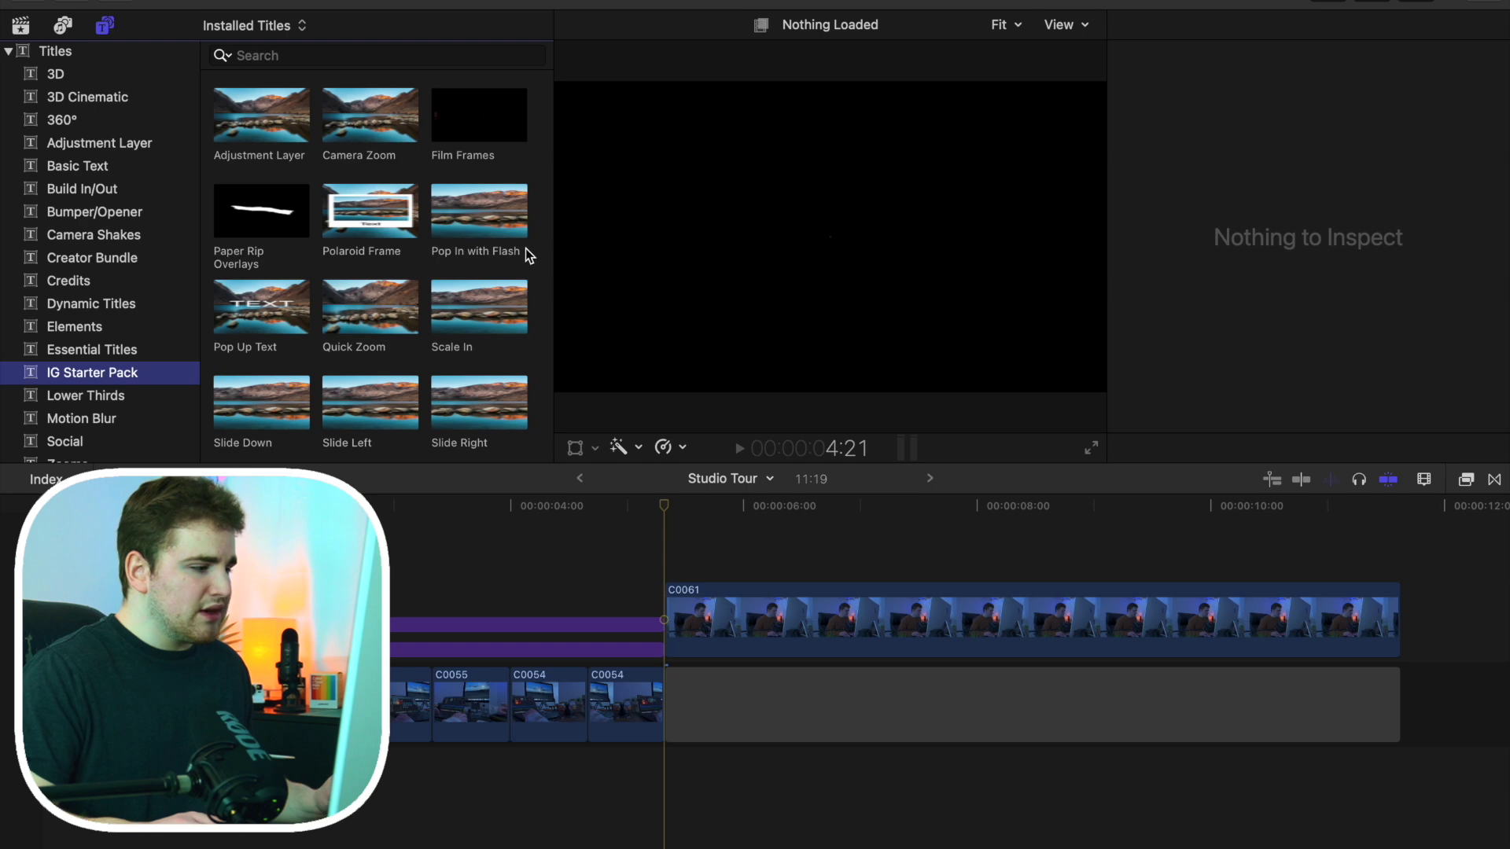
scroll(536, 272, "down", 1)
scroll(536, 272, "down", 4)
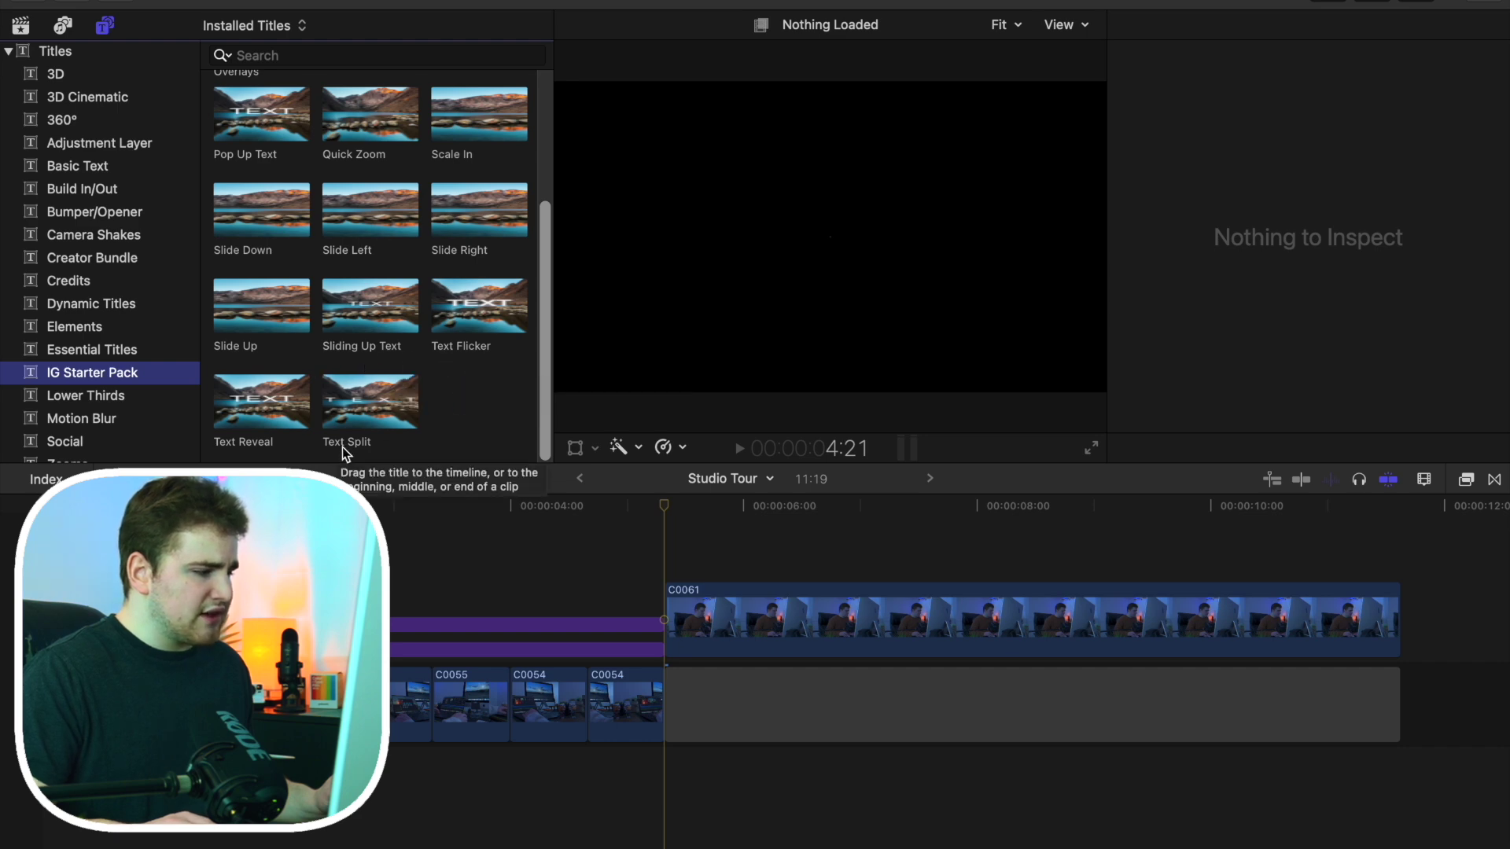
scroll(473, 418, "up", 3)
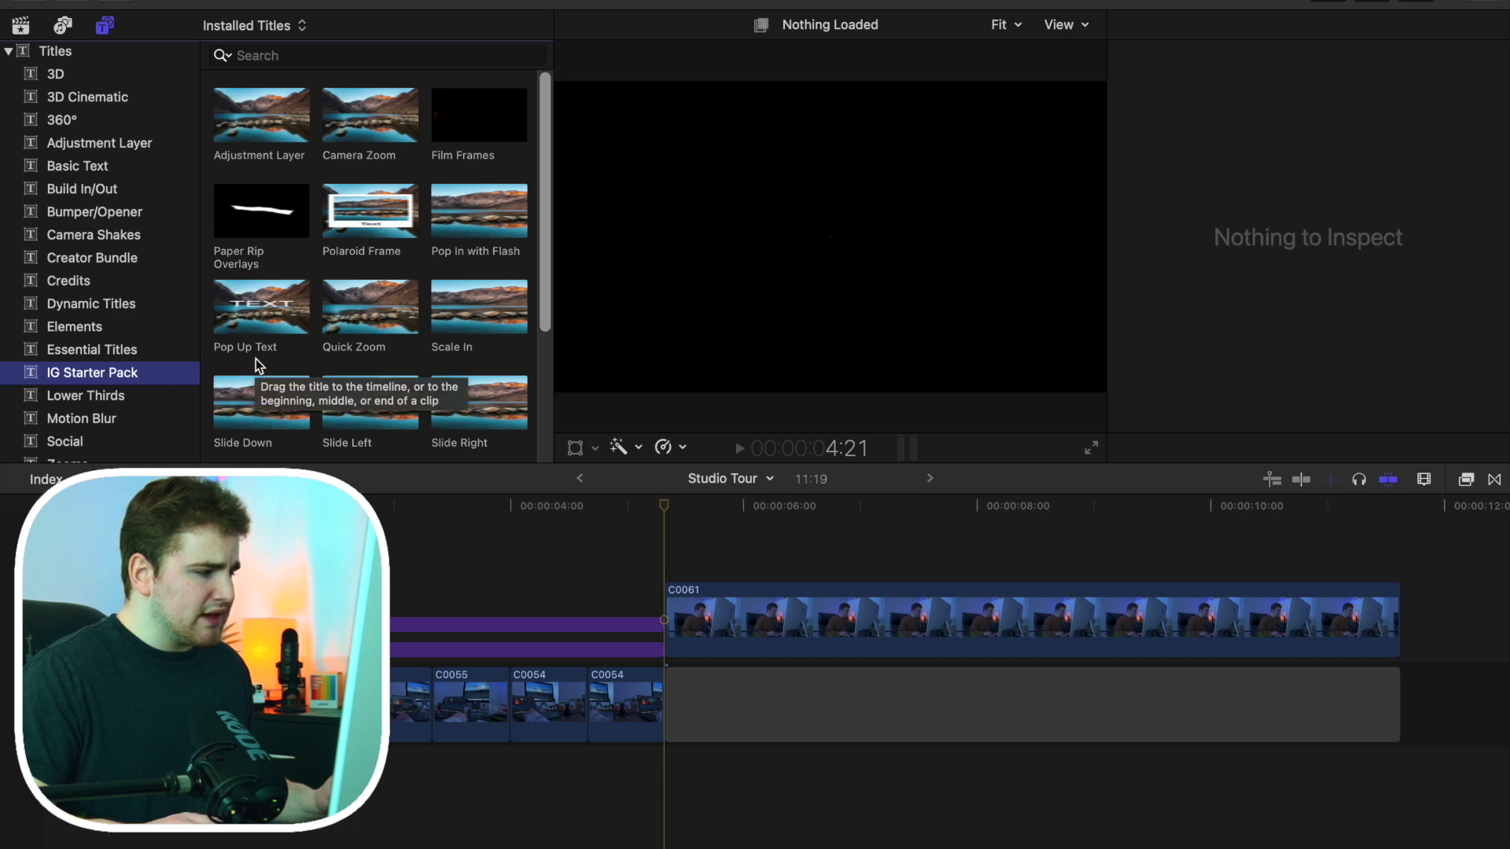
scroll(306, 364, "down", 5)
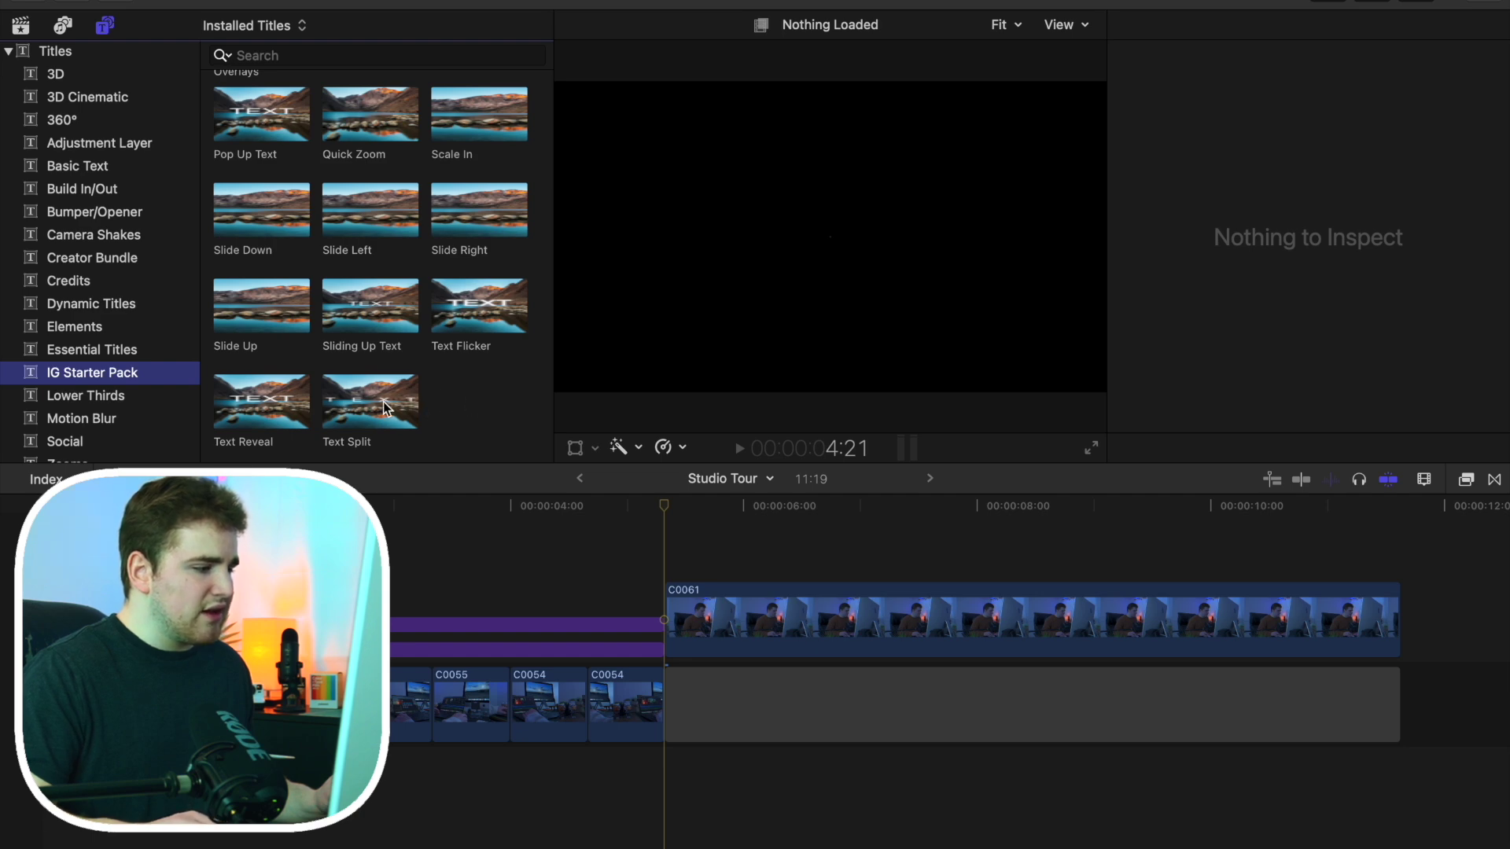
Place the Text Split title above clip C0061 and play its animation from the start
left_click_drag(370, 409, 713, 548)
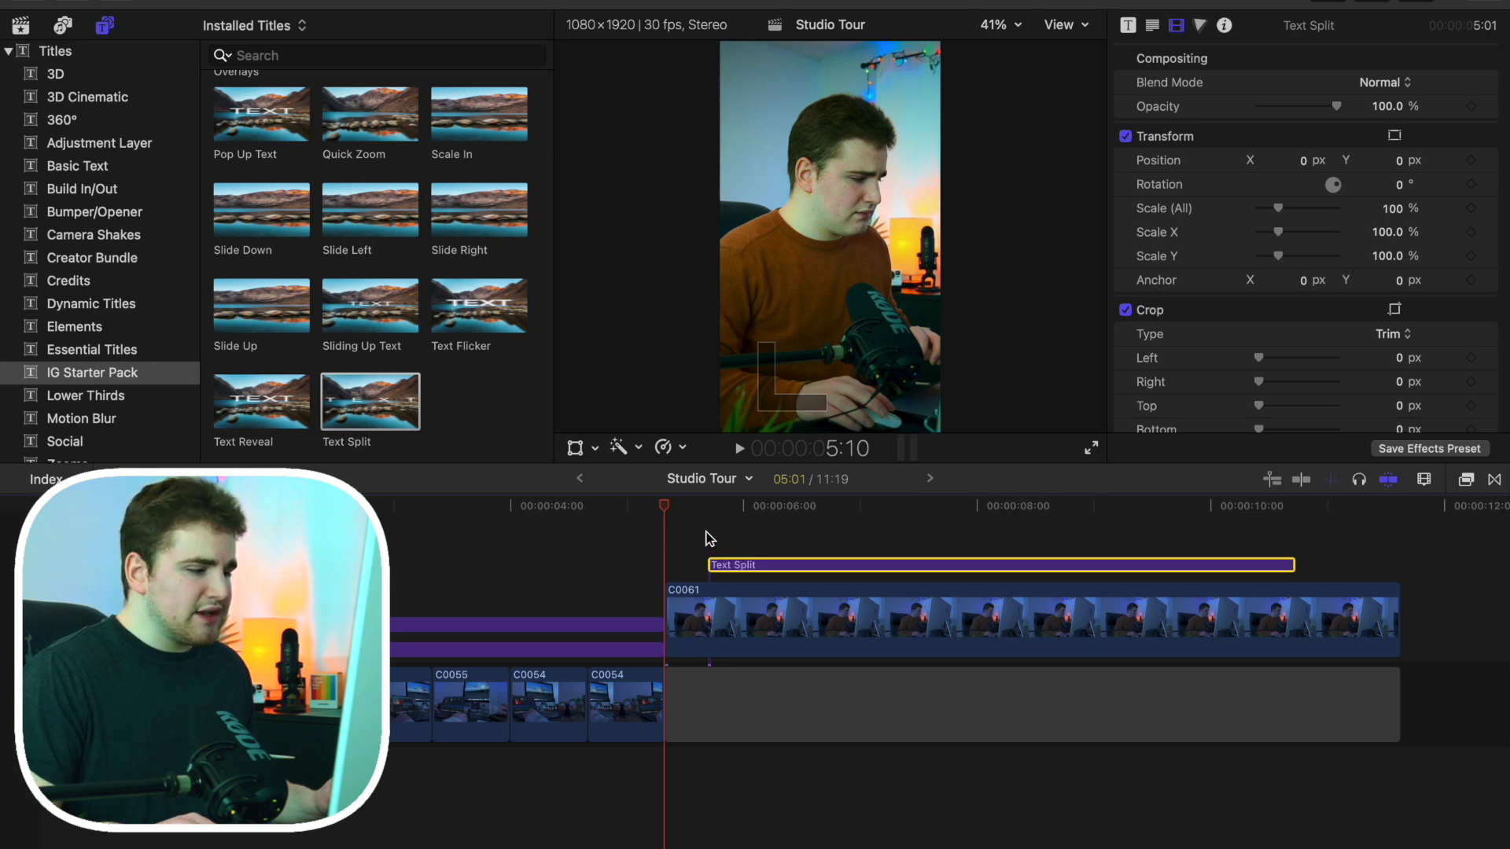
left_click(706, 536)
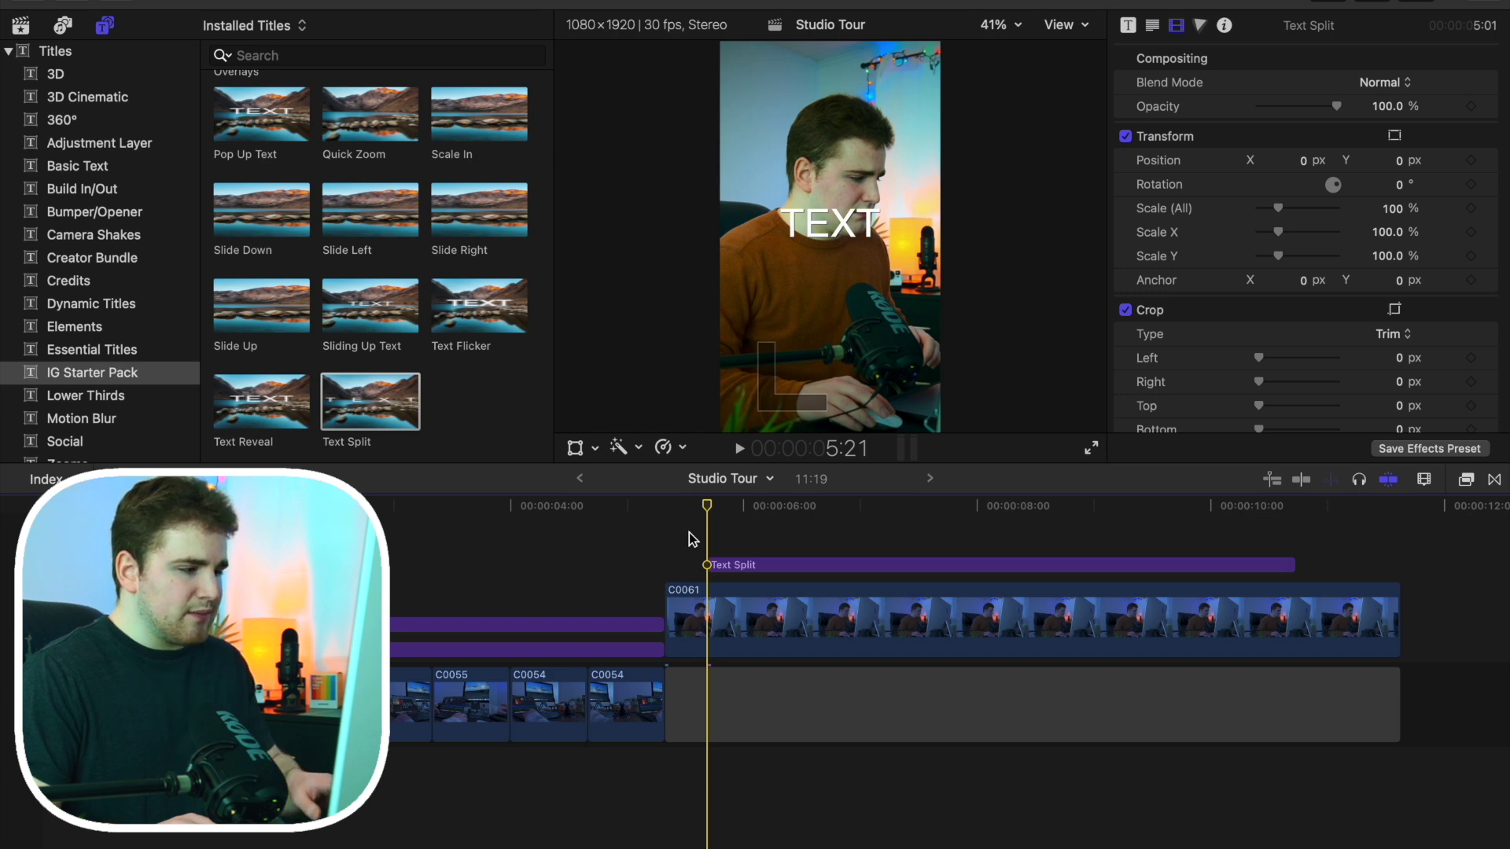
key("space")
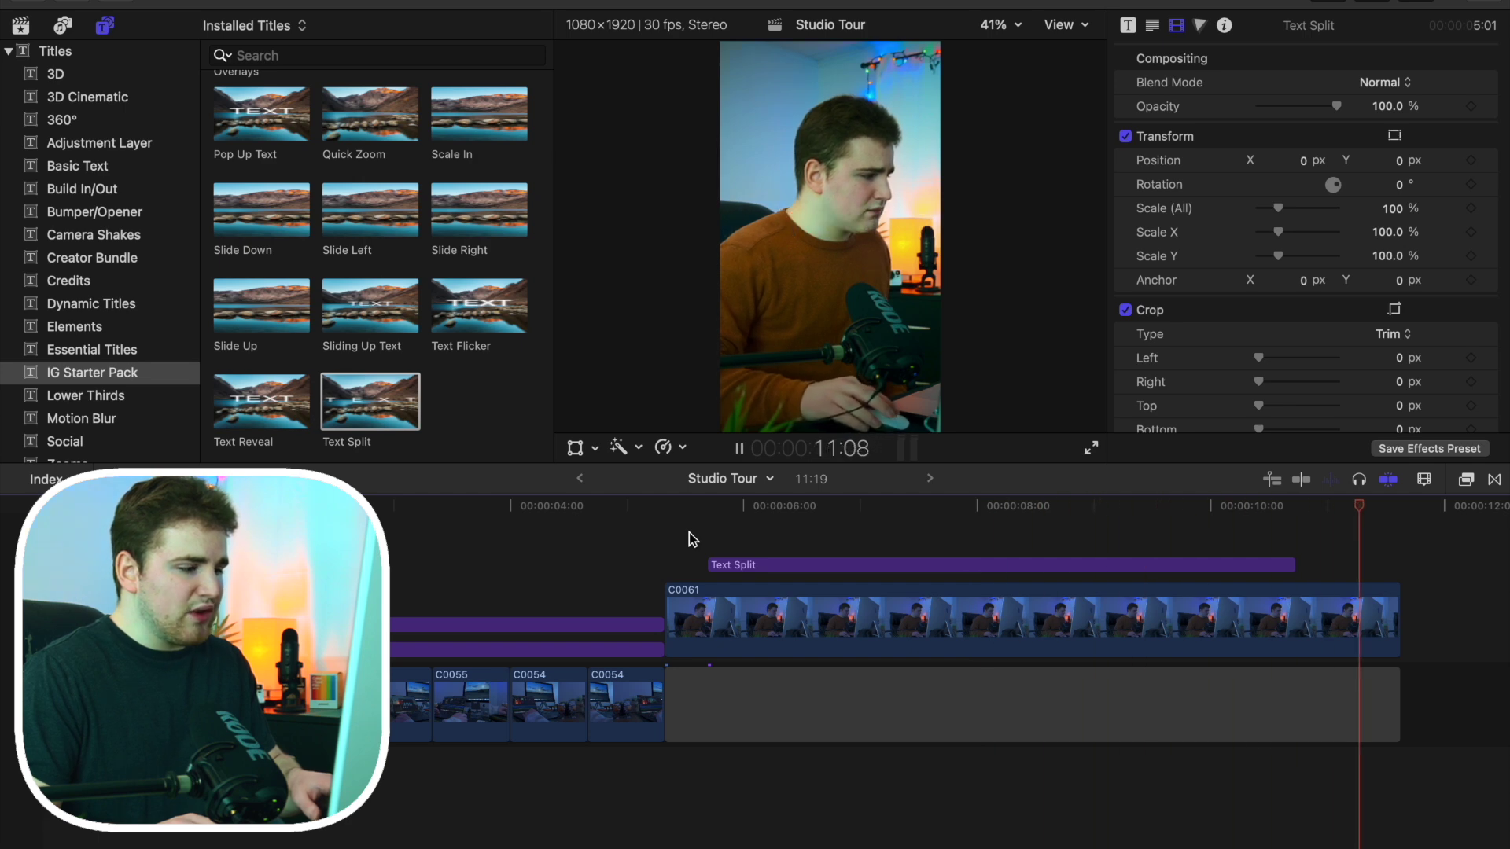
key("space")
Select the Text Split title and uncheck Build In and Build Out in the Title inspector
left_click(818, 535)
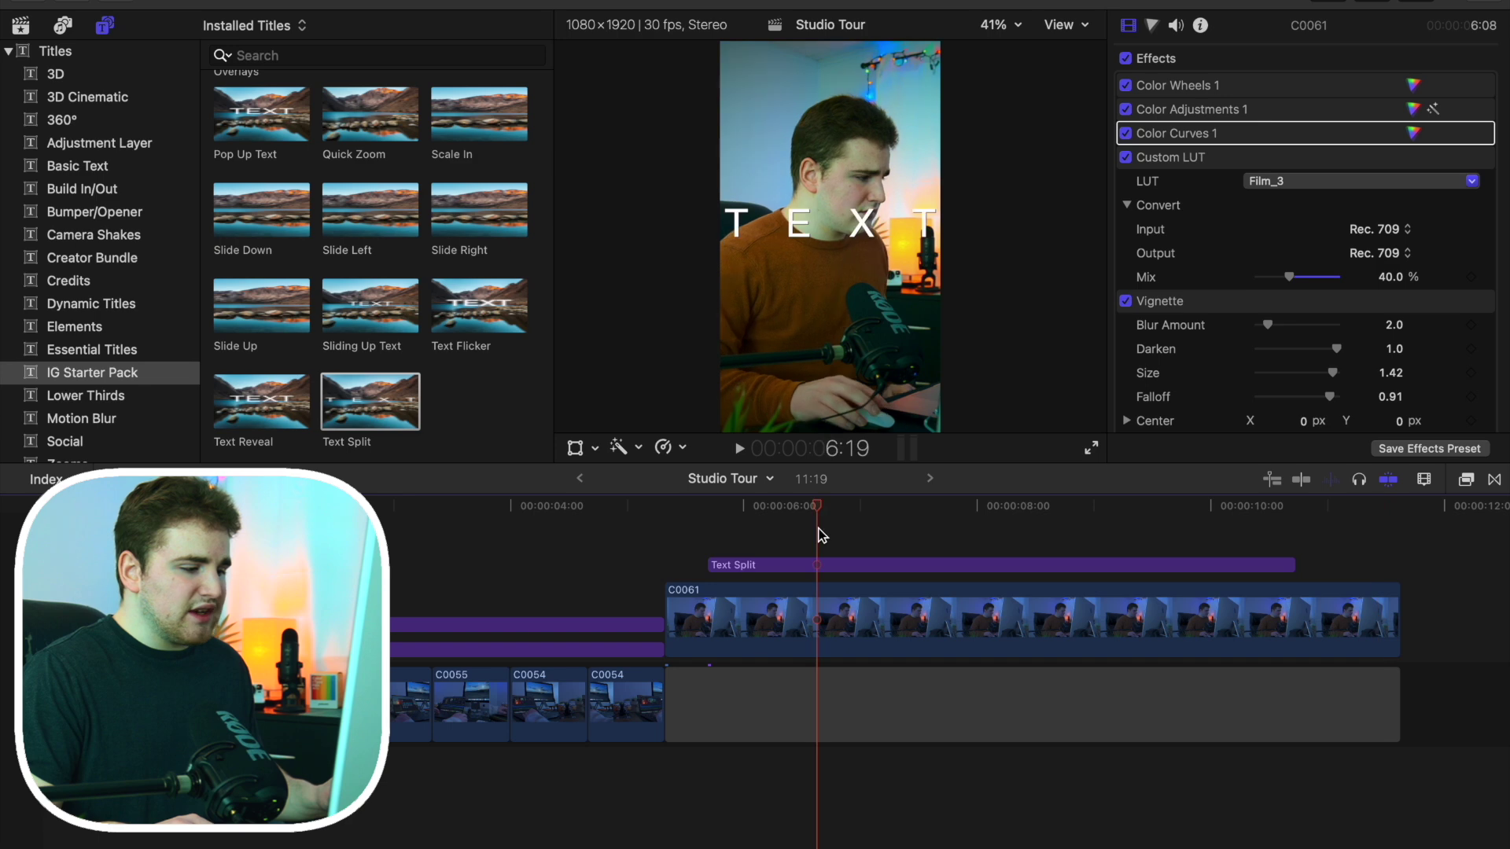
left_click(815, 559)
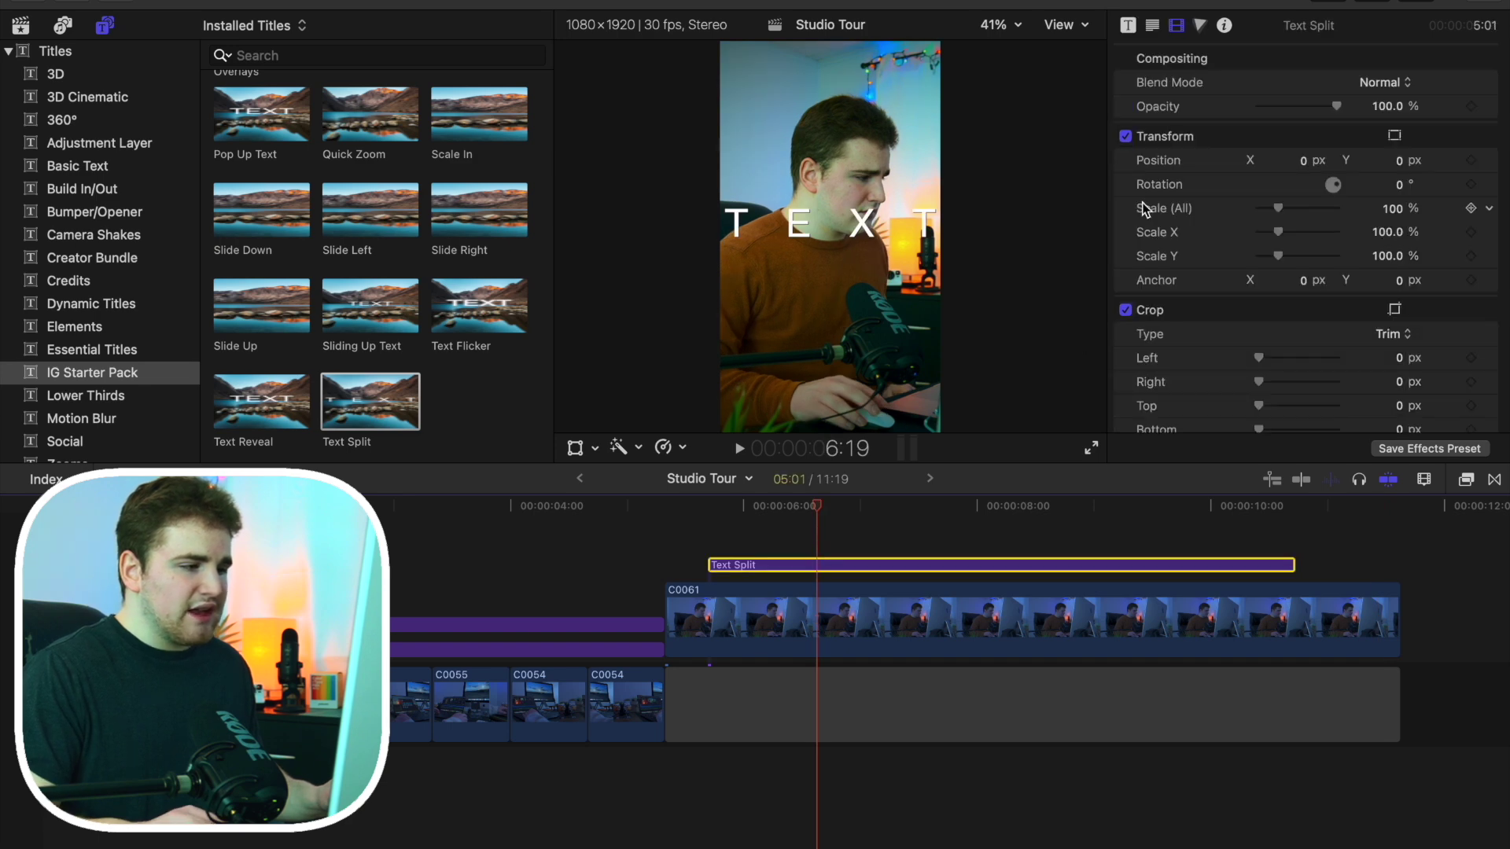
left_click(1128, 26)
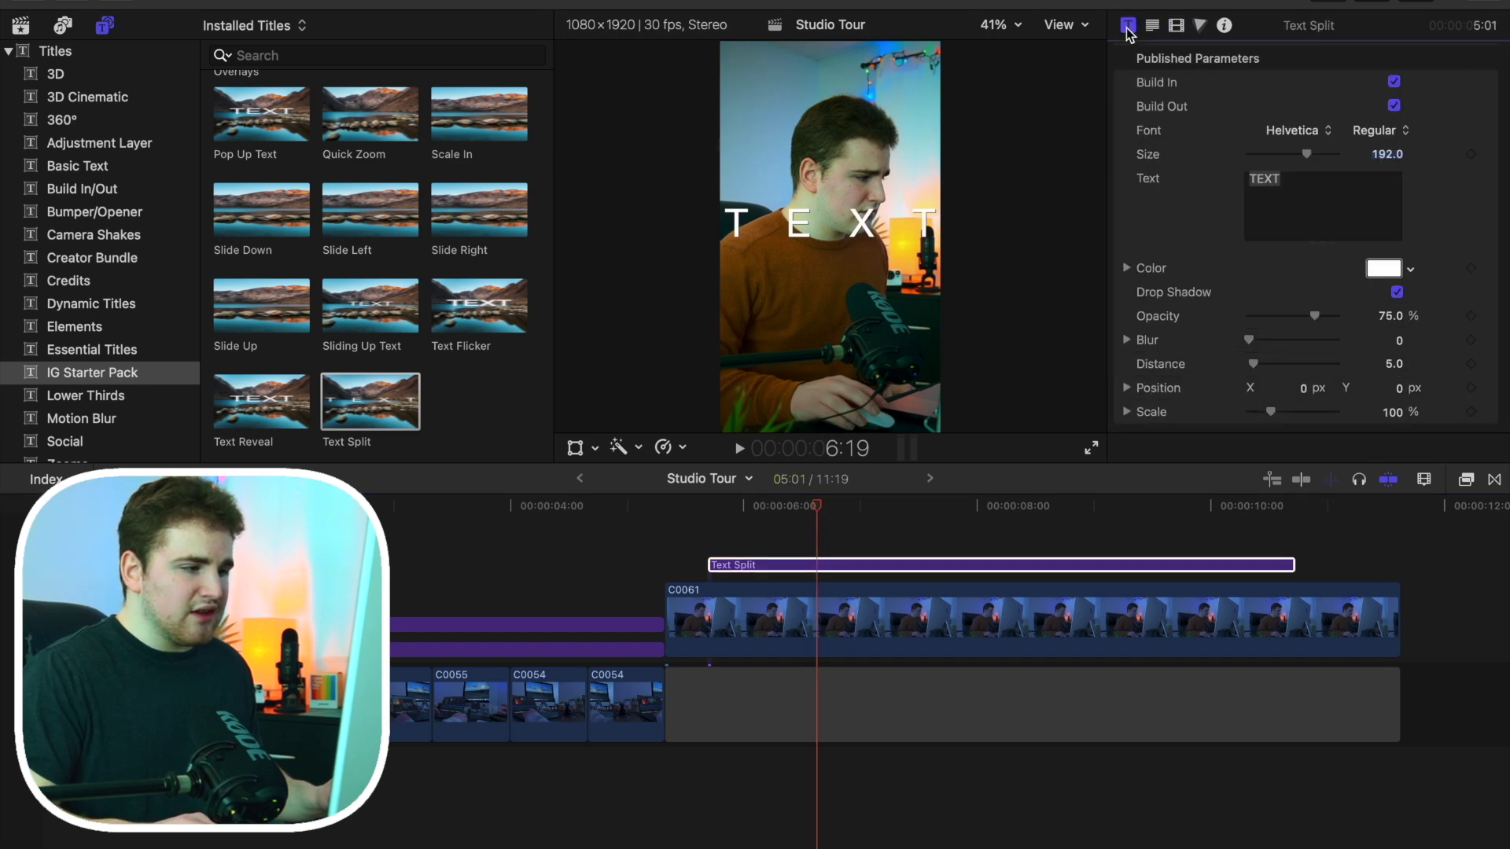
scroll(1119, 187, "down", 1)
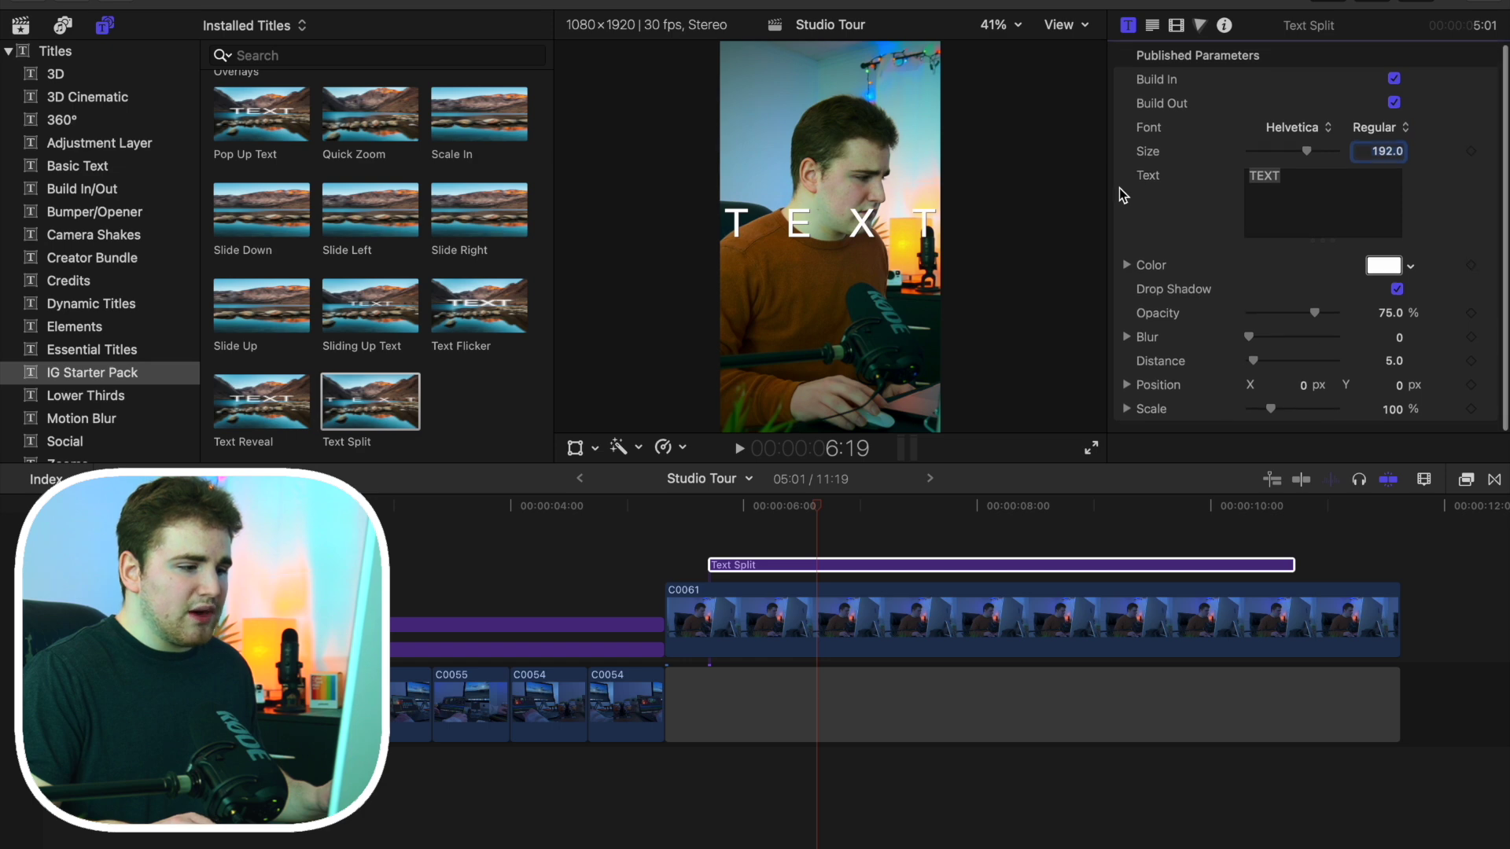
scroll(1120, 187, "up", 1)
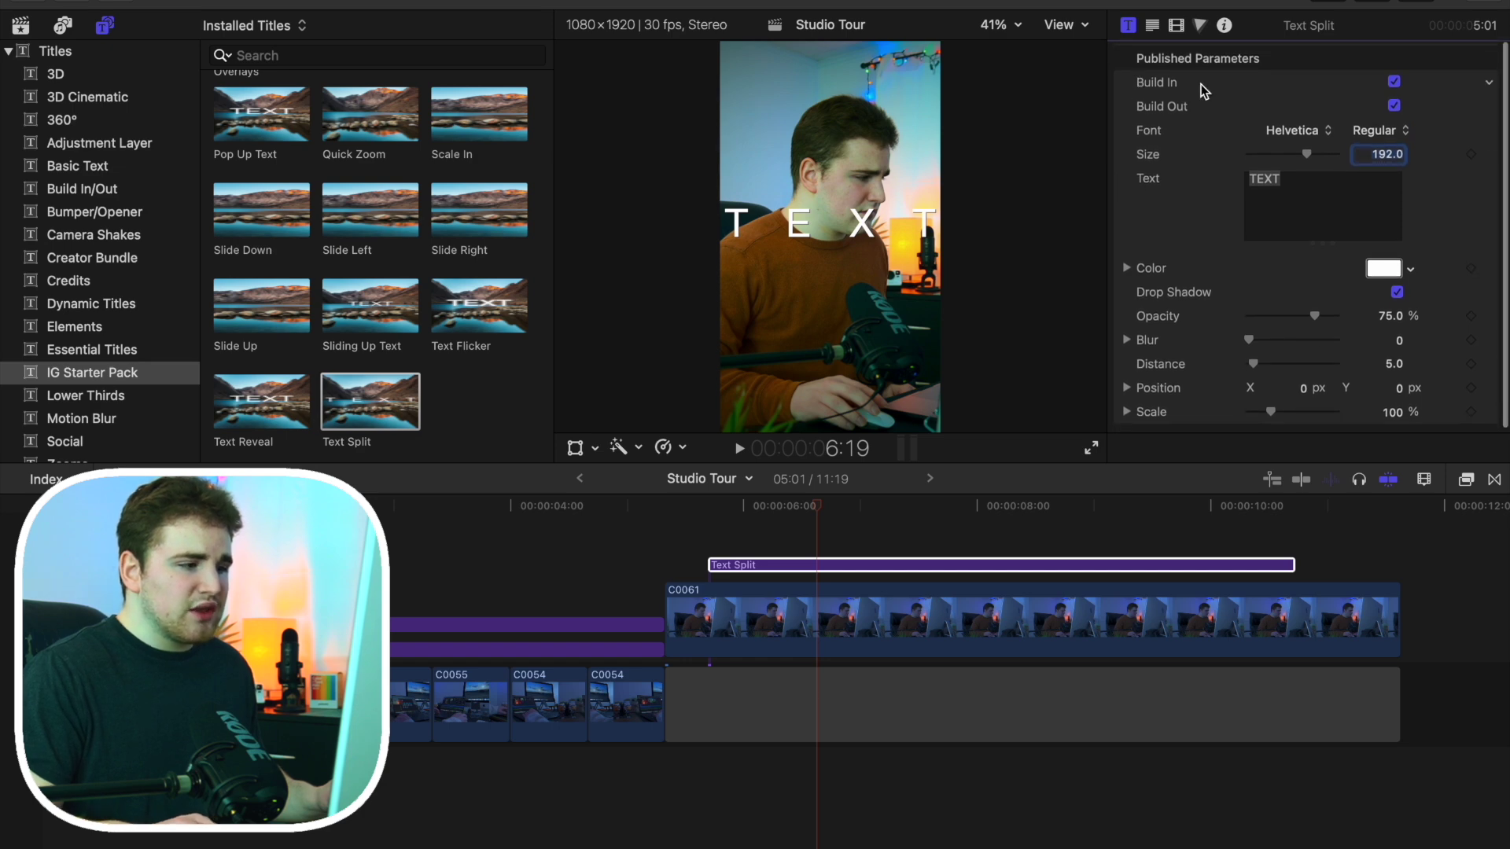
left_click(1394, 81)
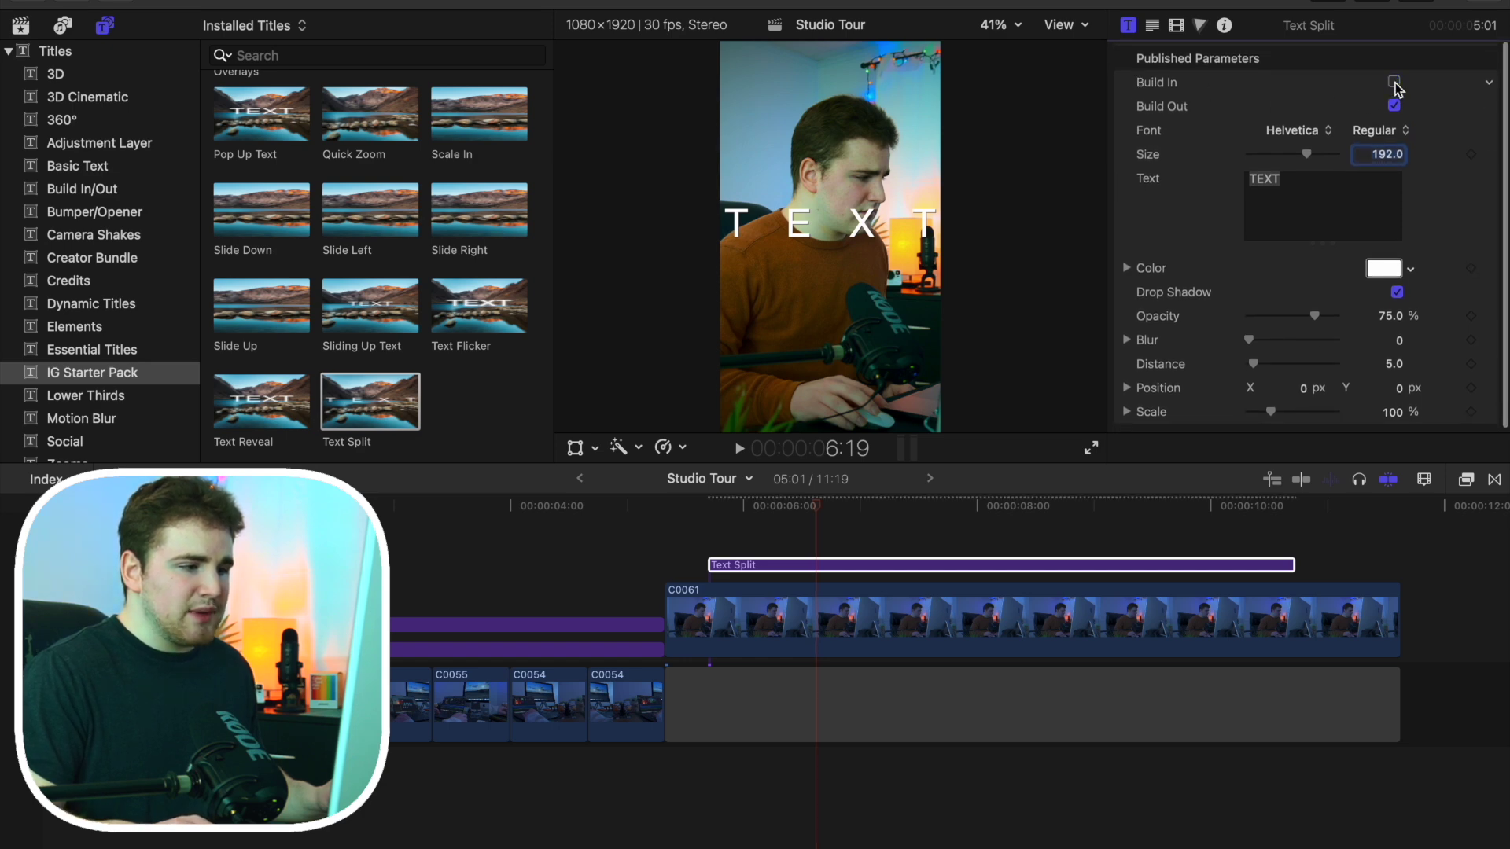
left_click(1395, 107)
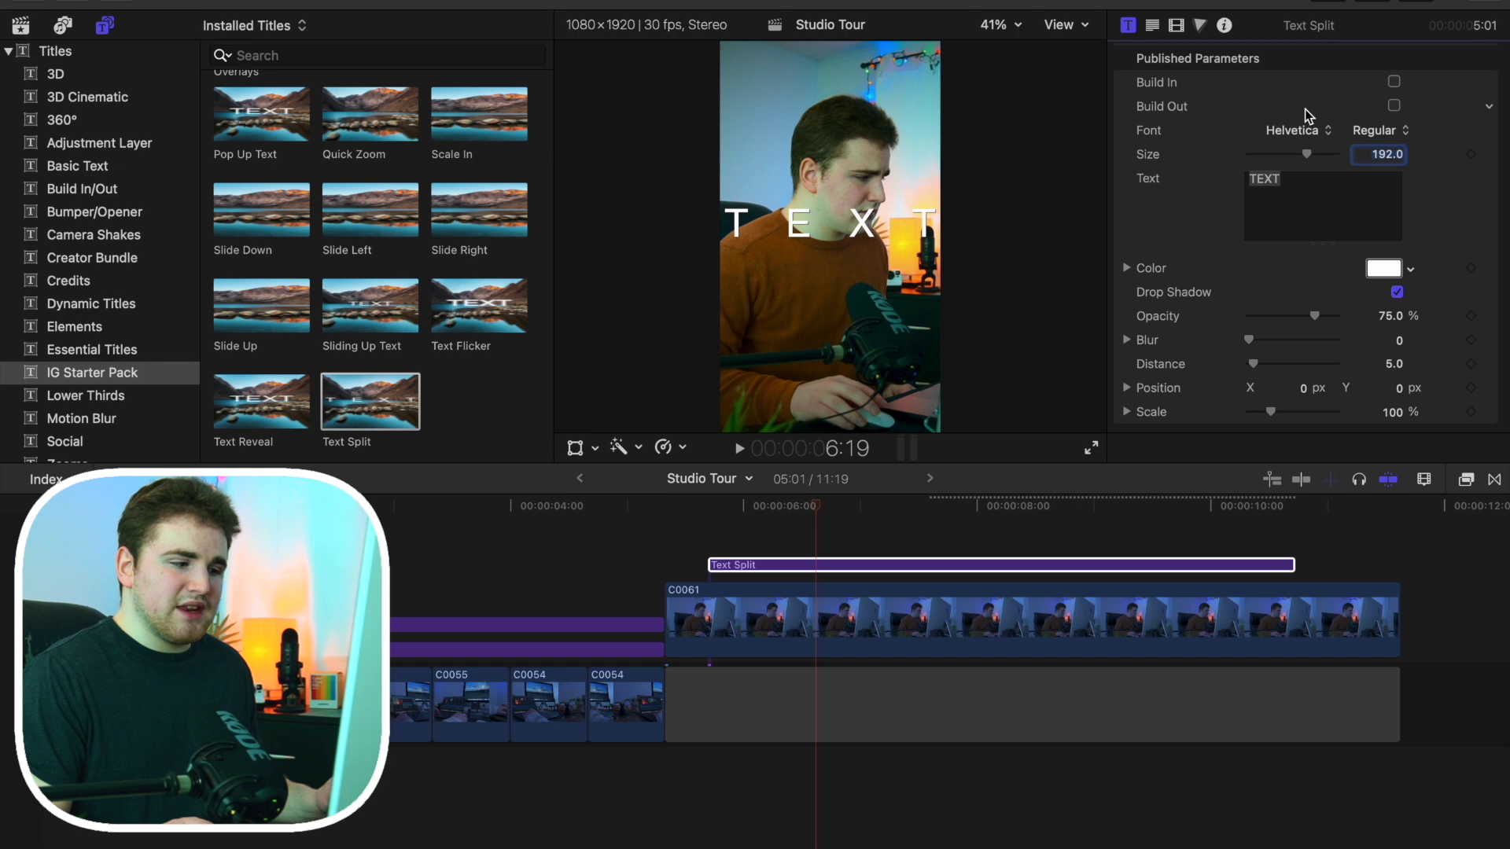
left_click(814, 507)
left_click_drag(815, 509, 996, 532)
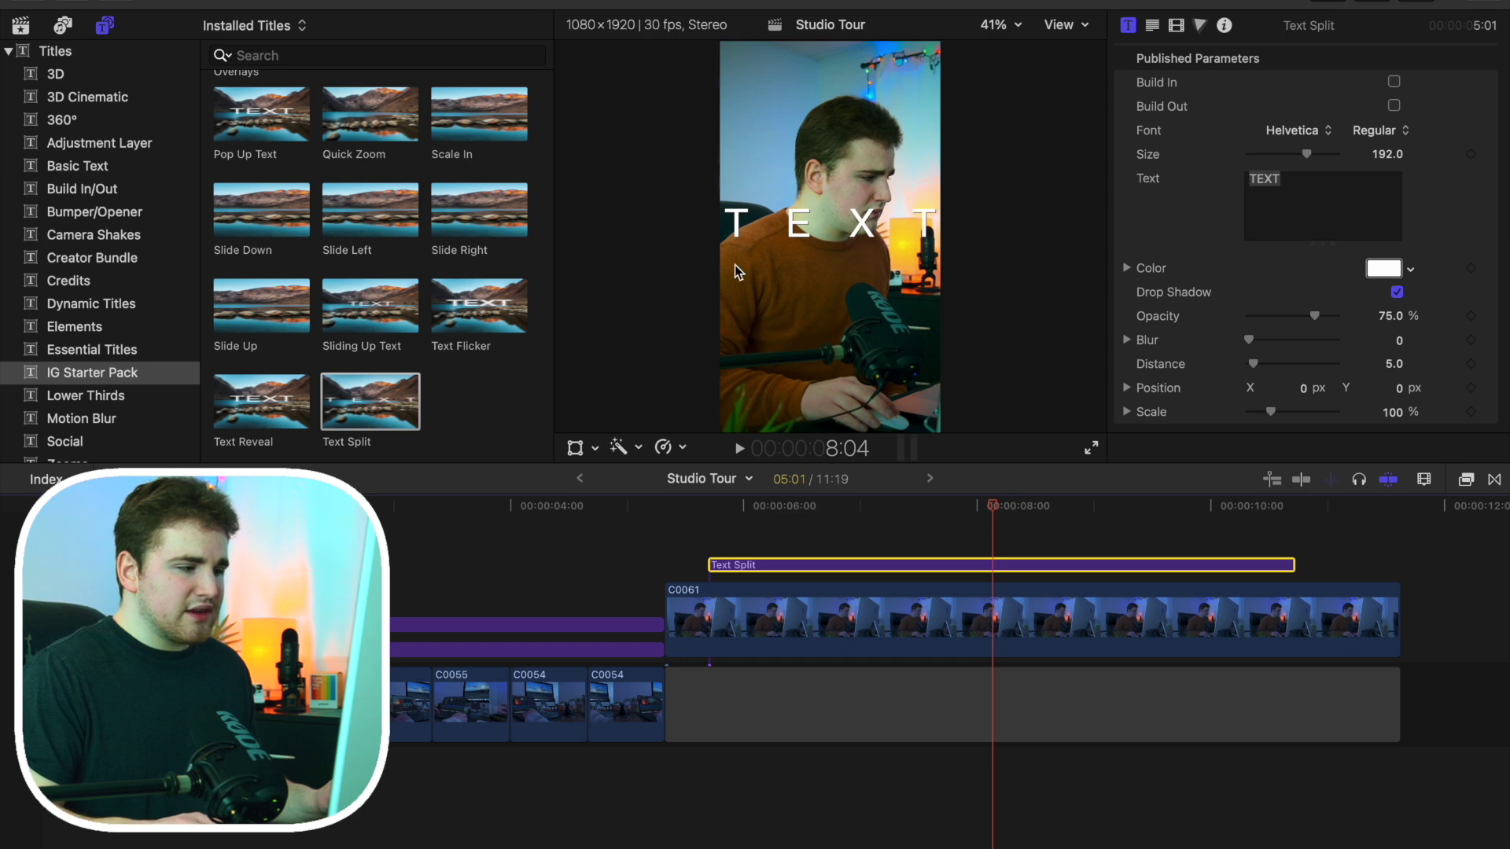
double_click(1307, 178)
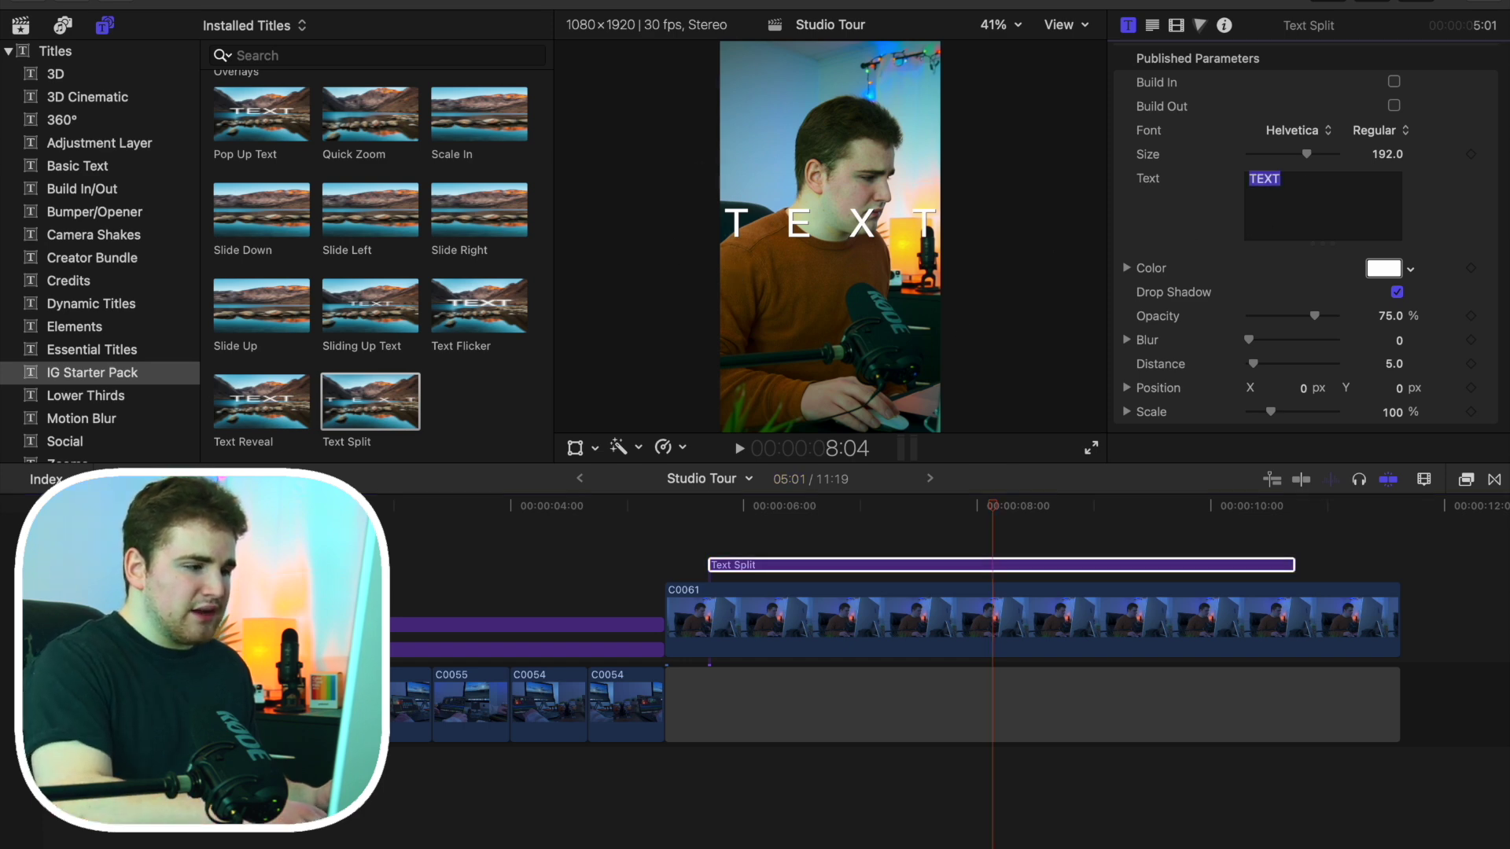
key("BackSpace")
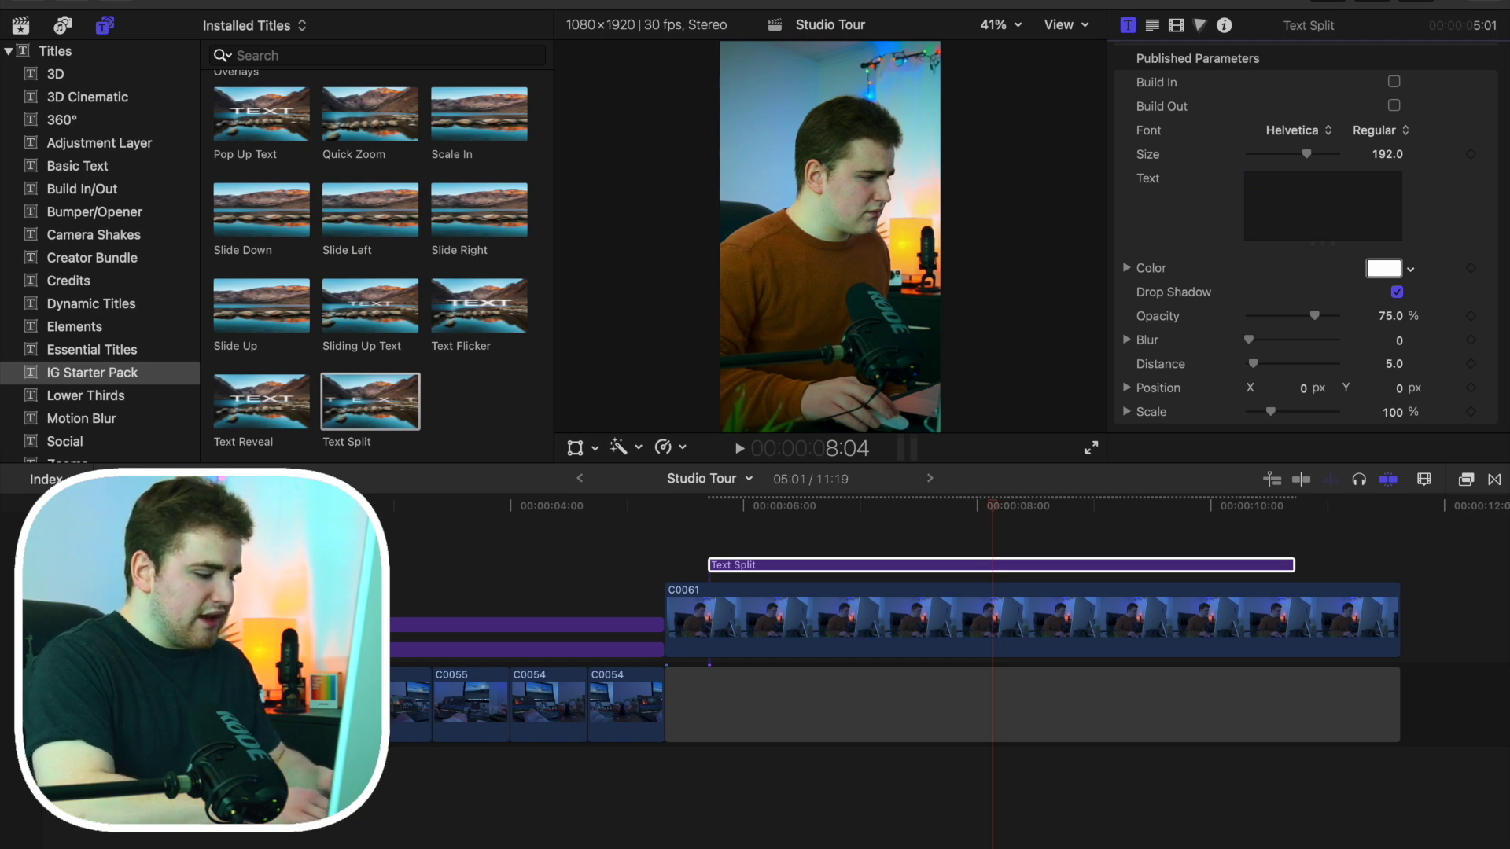
type("JOSHUA")
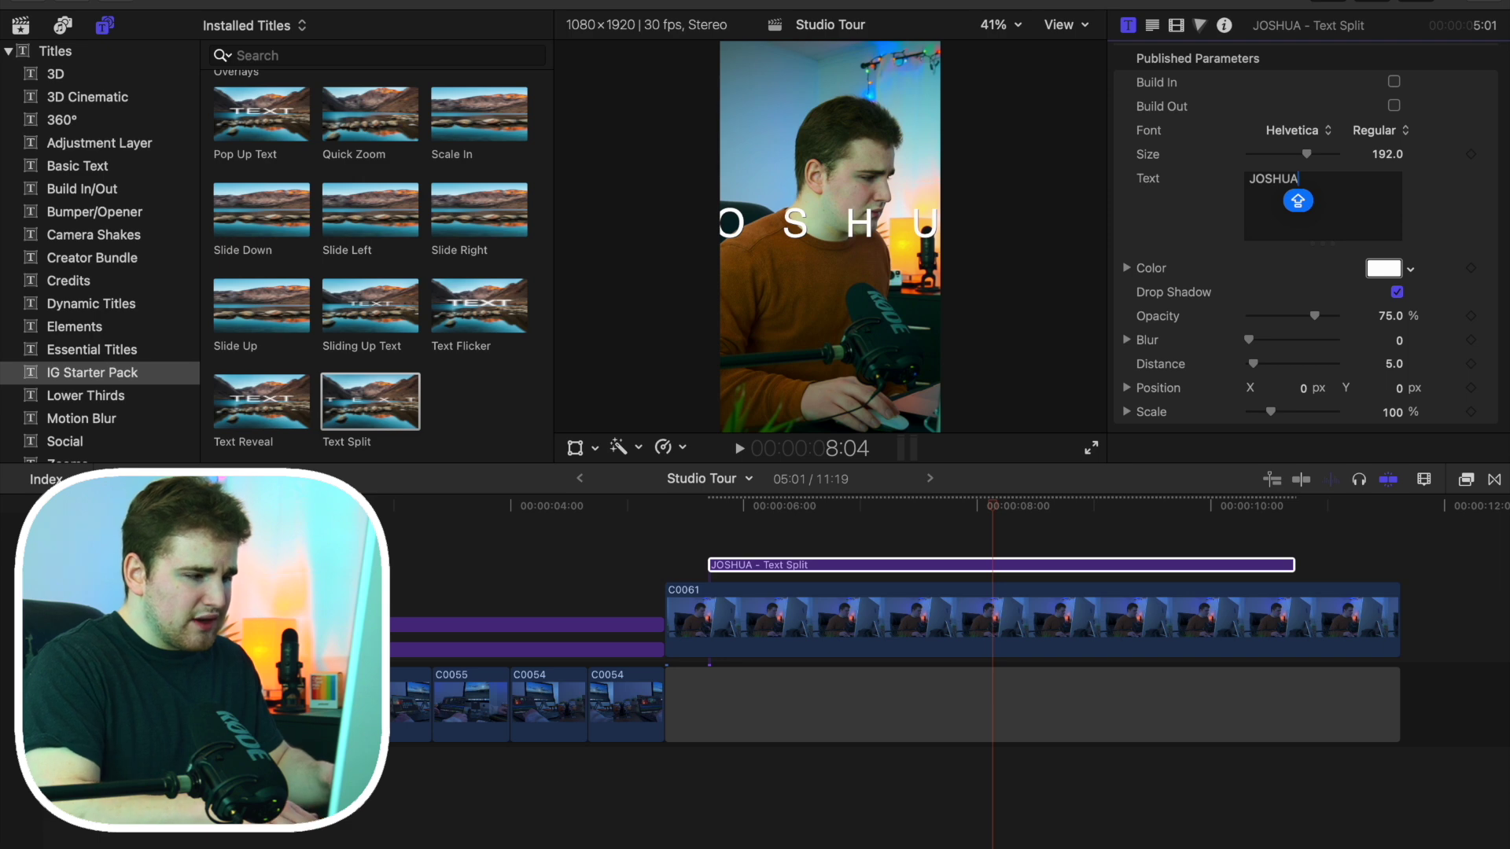
key("Return")
type("WI")
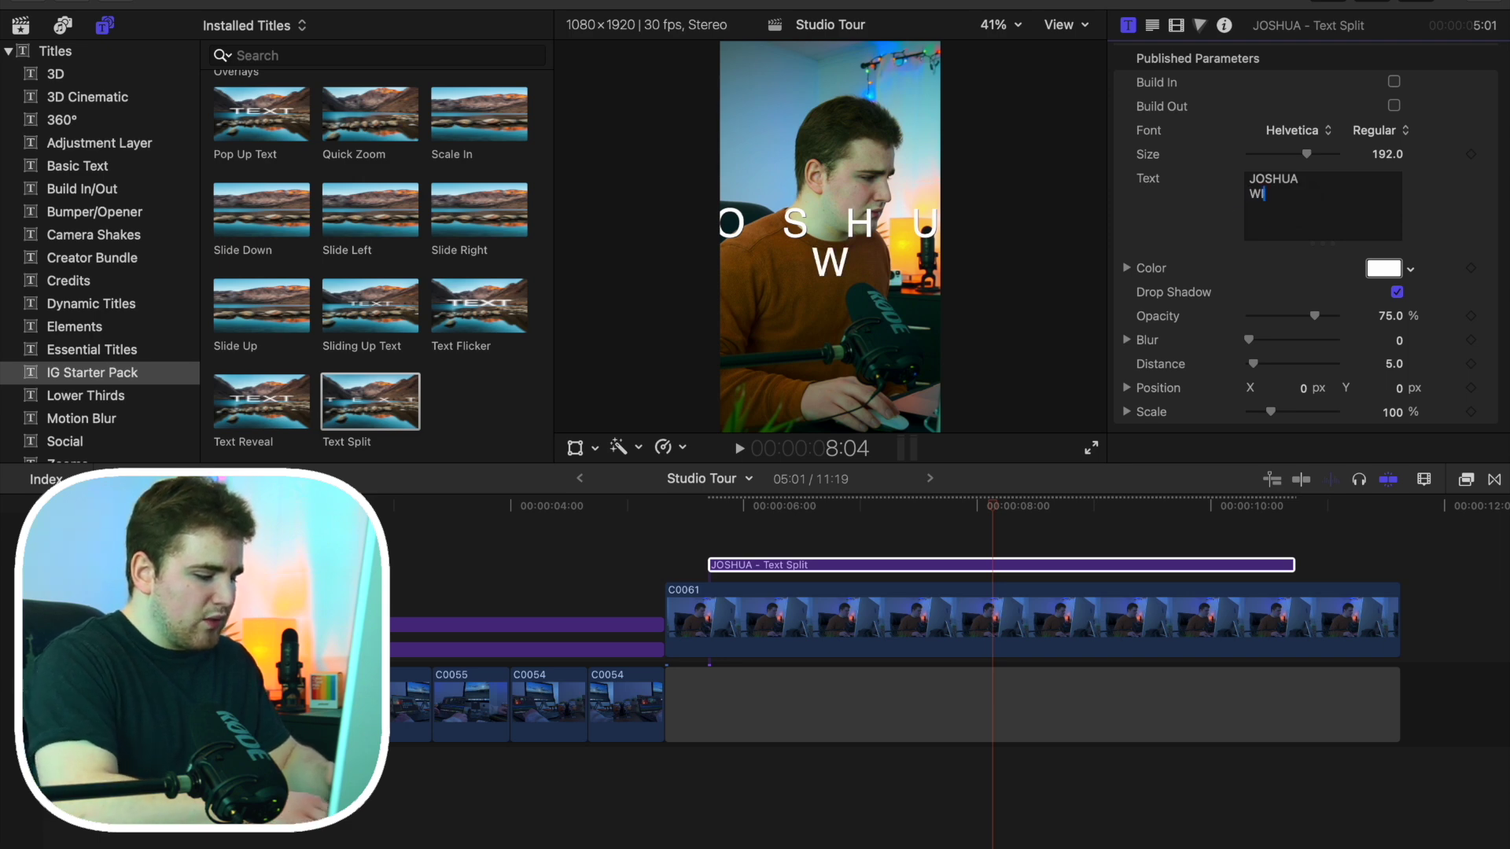
type("N")
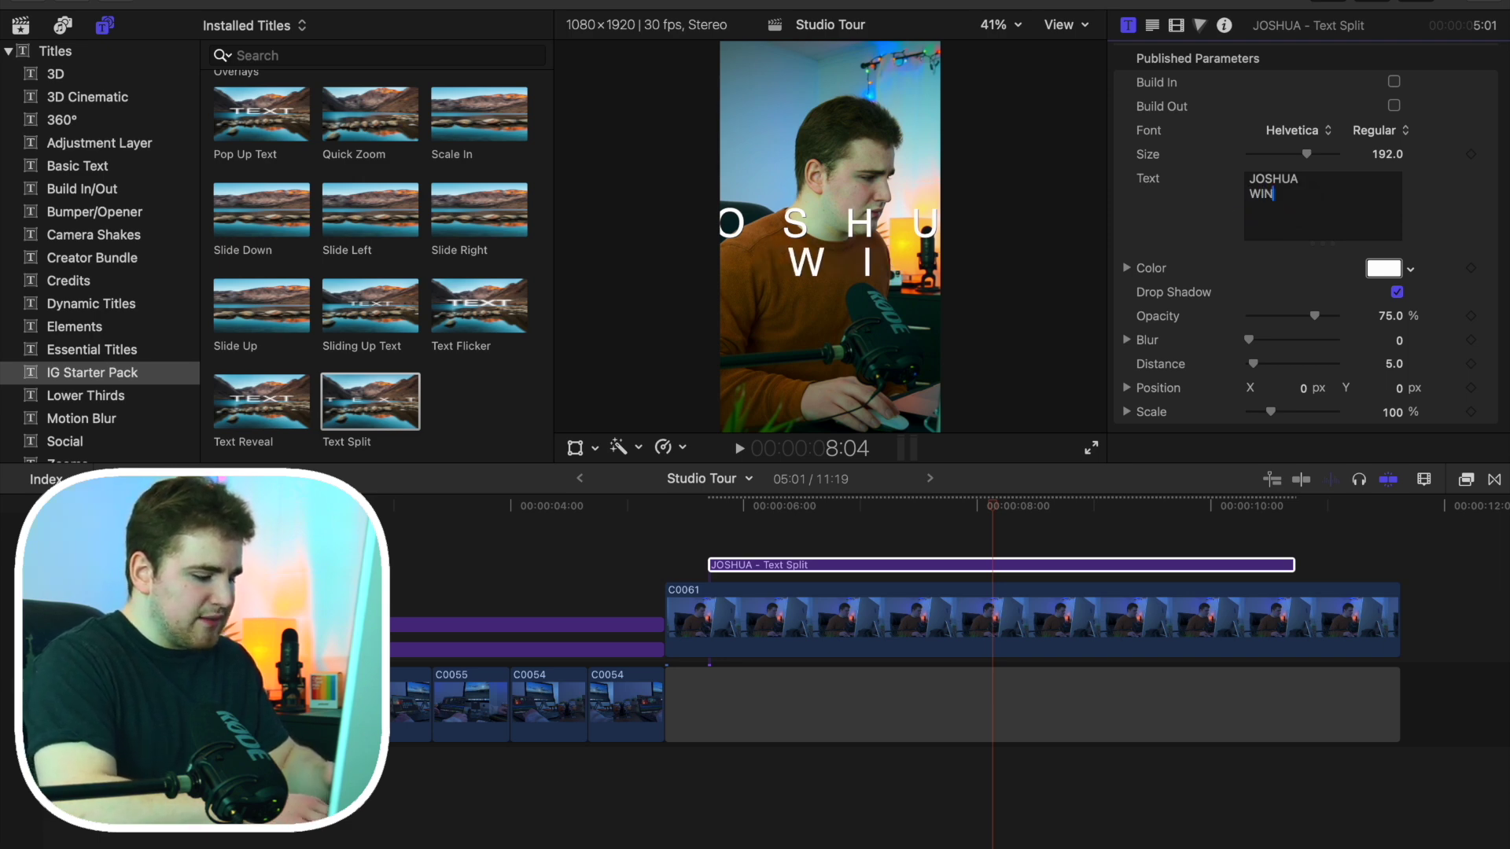
type("KENS")
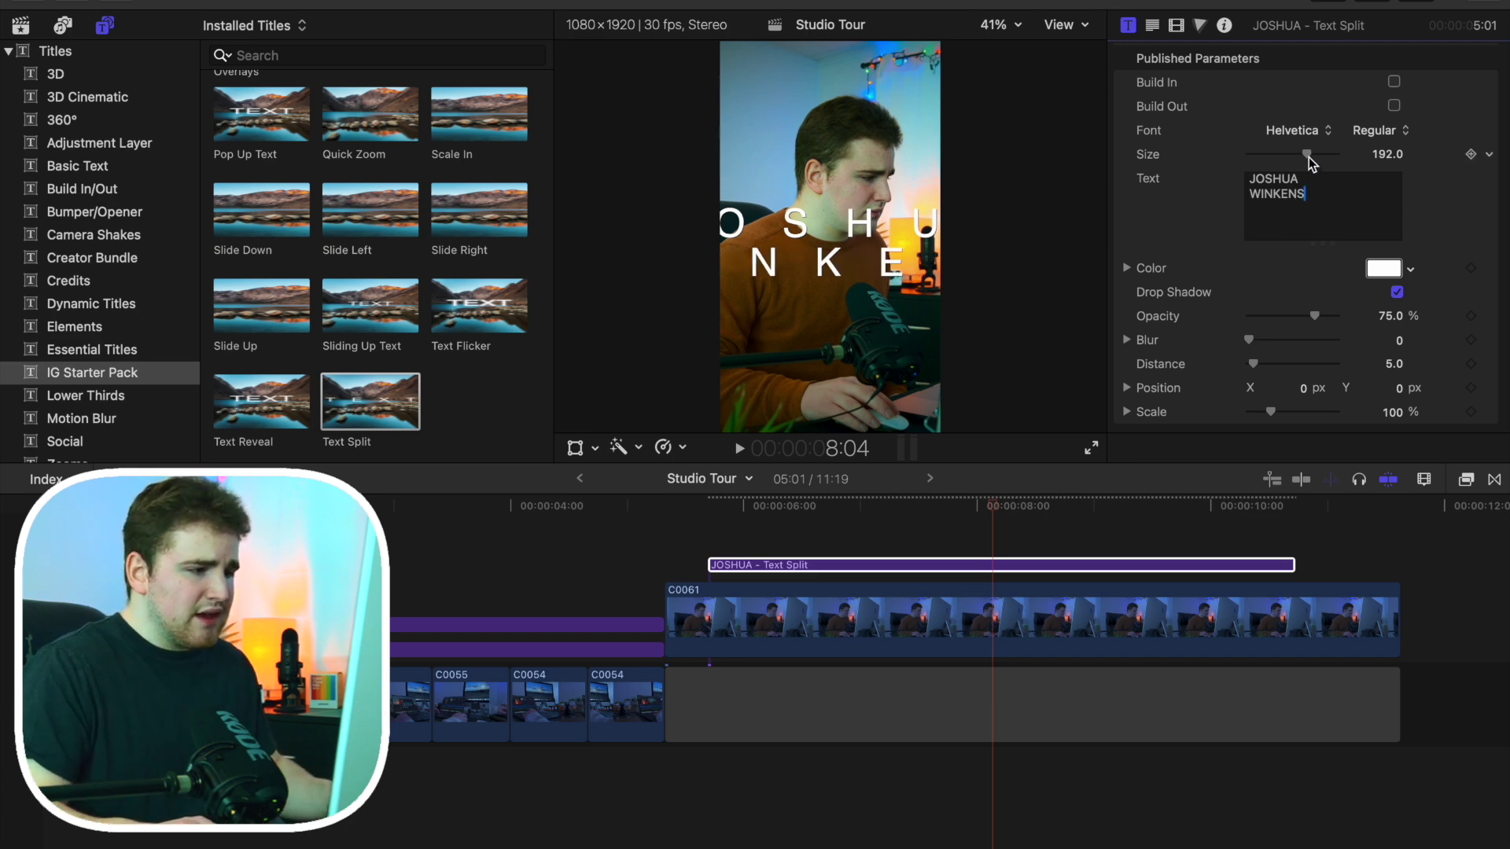
Change the title font to Flatbush and set its size to 105
left_click_drag(1308, 156, 1278, 157)
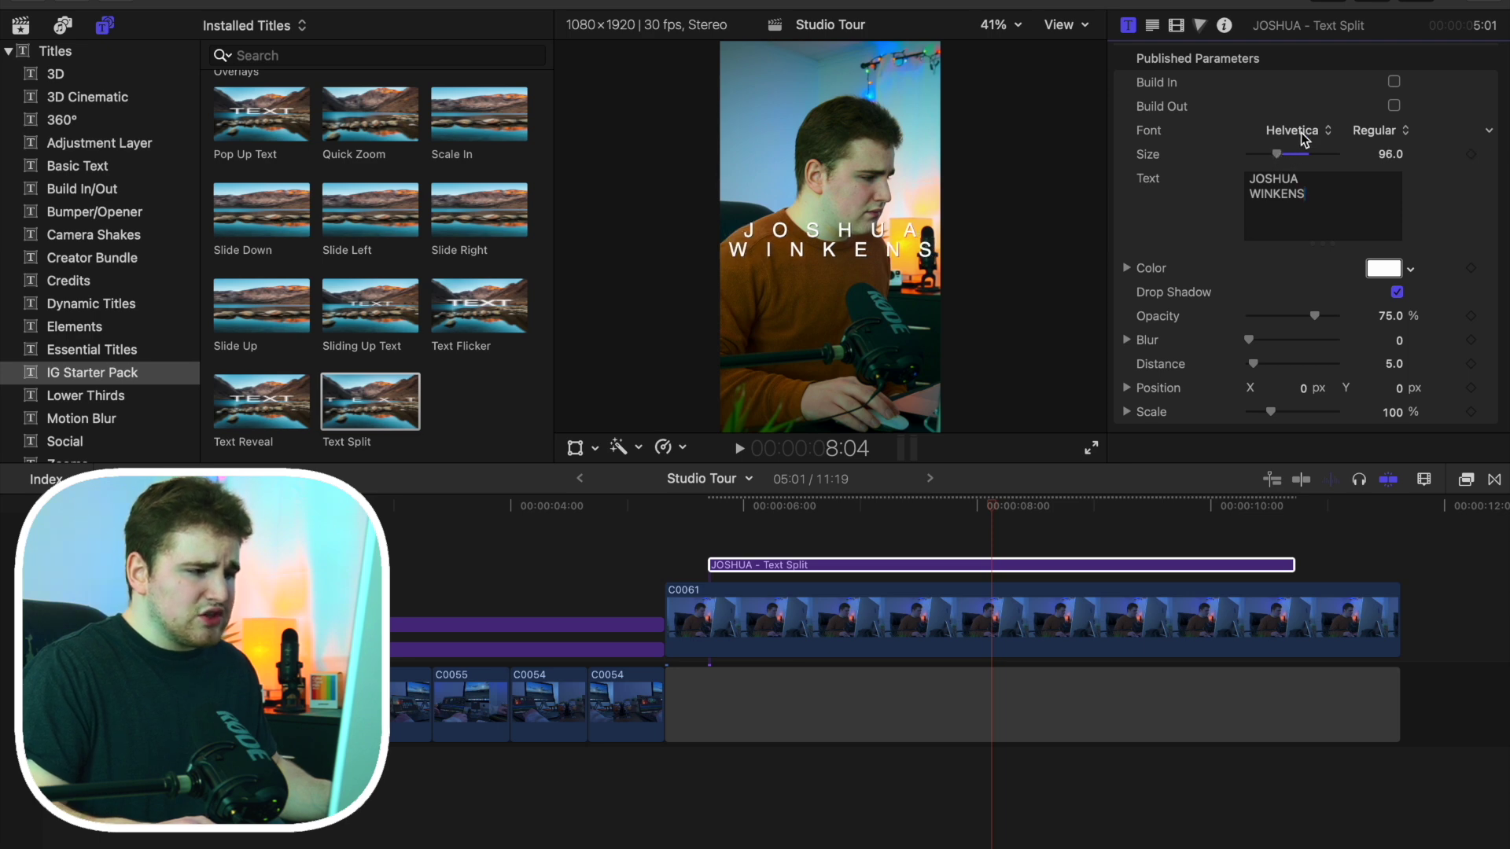
left_click(1301, 132)
scroll(1302, 150, "up", 5)
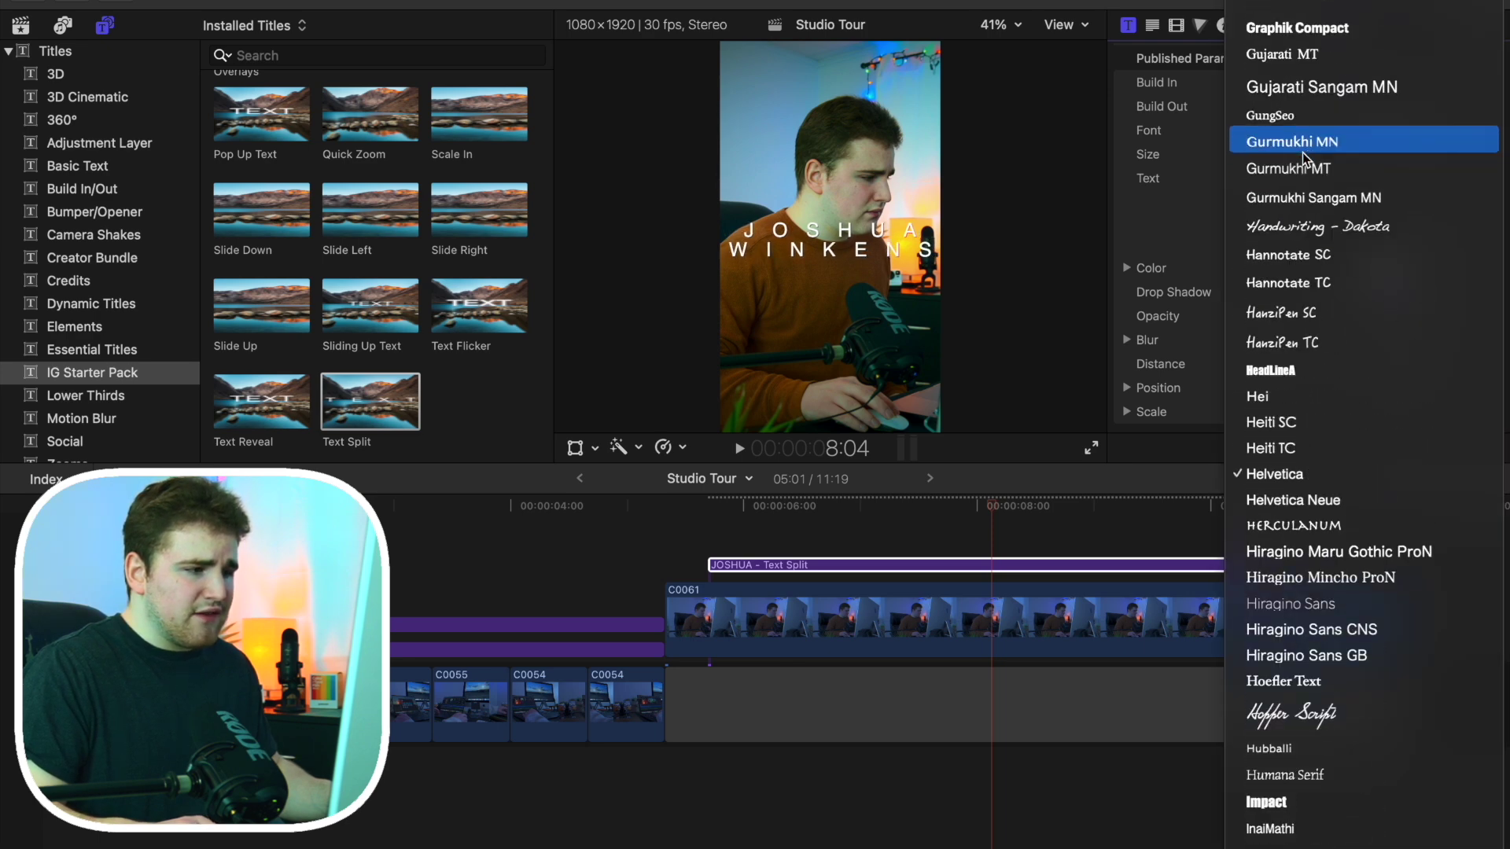
scroll(1303, 156, "up", 7)
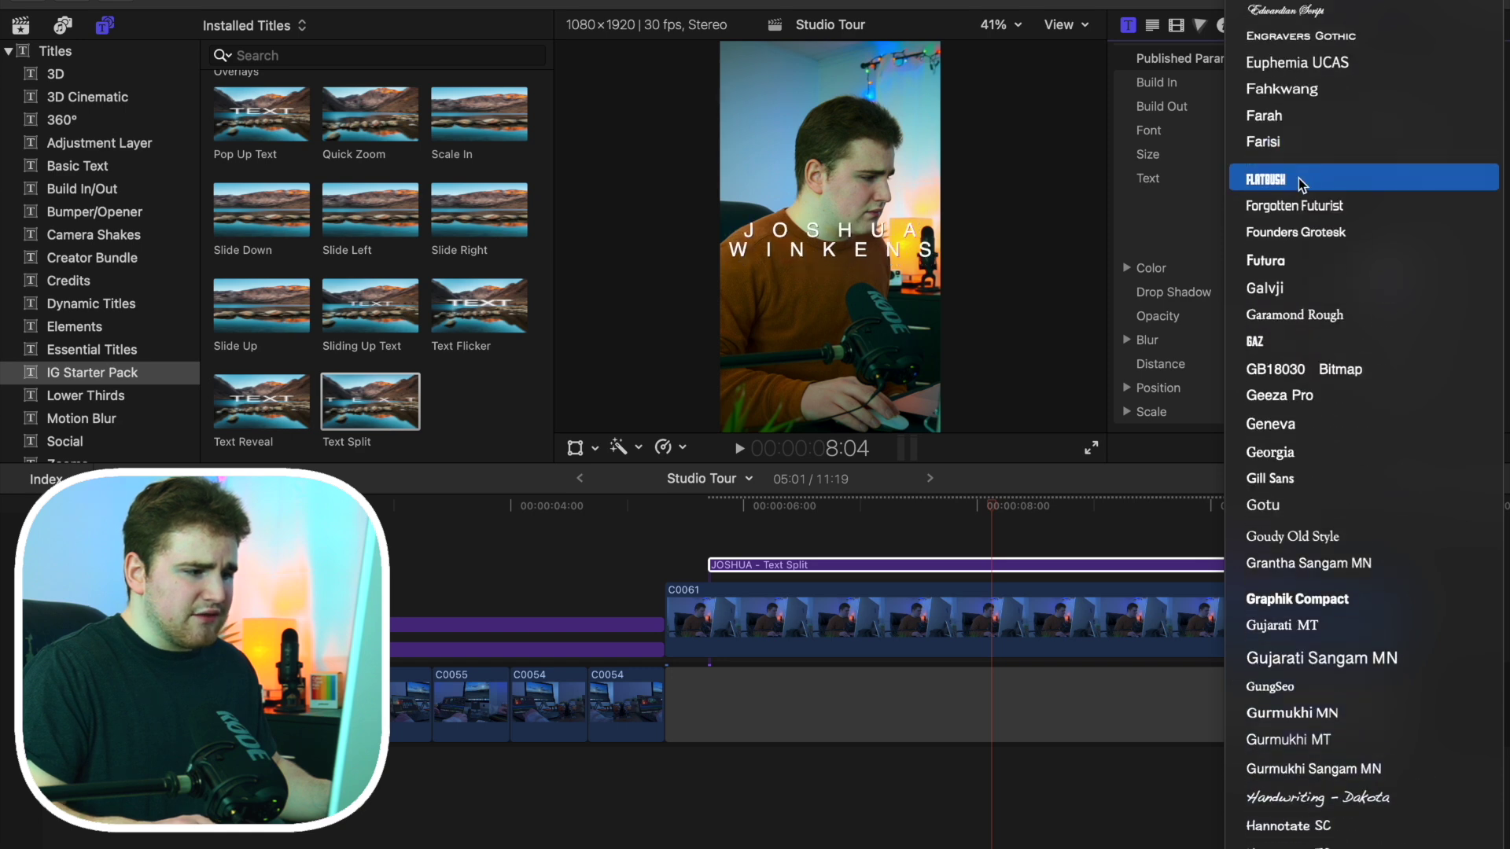
left_click(1299, 179)
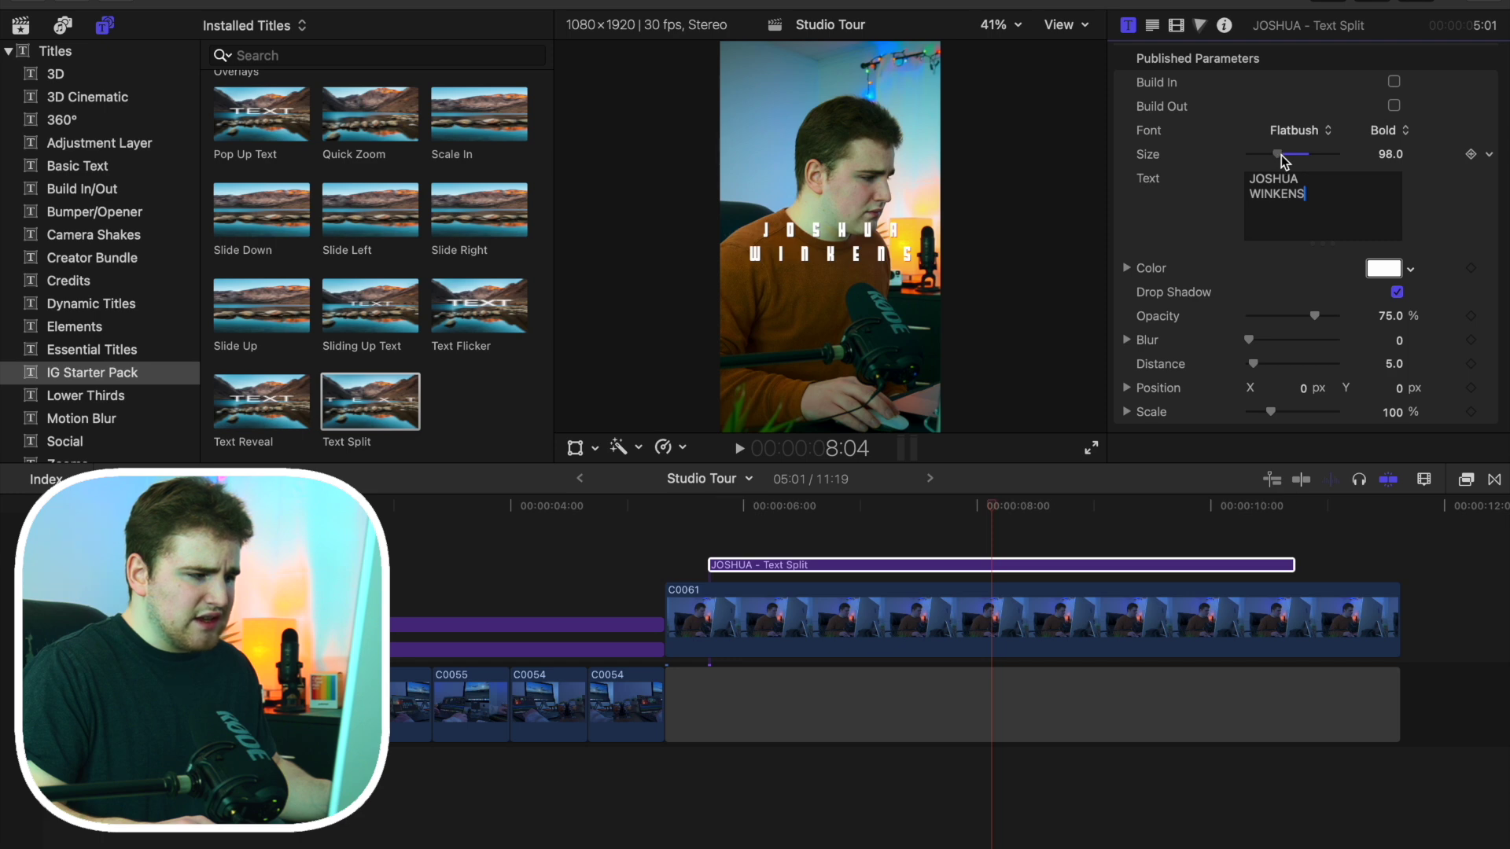
left_click_drag(1279, 155, 1282, 154)
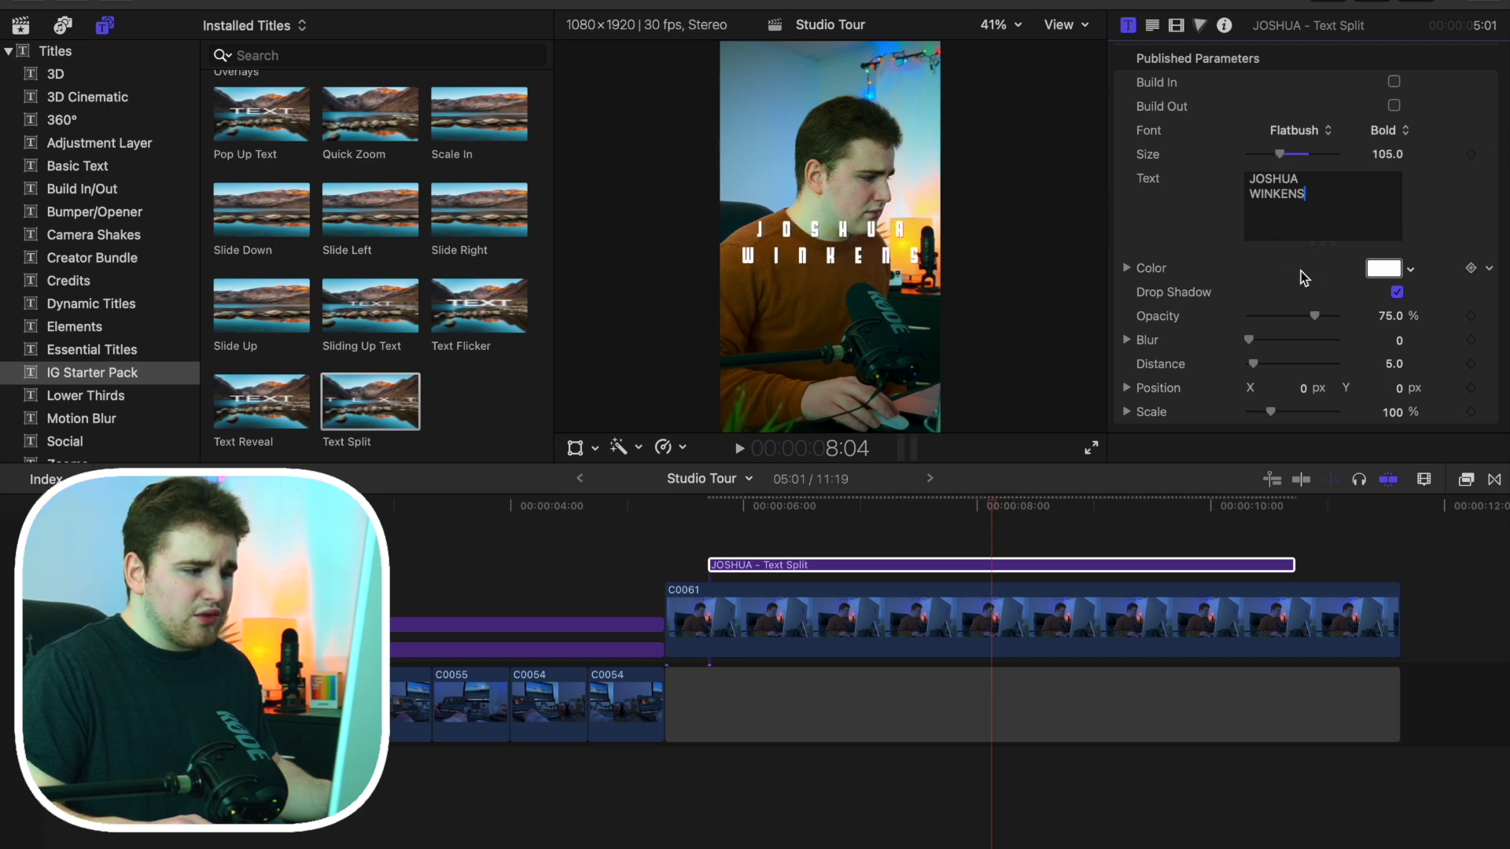
Make the title red with drop shadow distance 24, Position Y -25.8 px and scale 99%
left_click(1412, 272)
left_click_drag(1377, 330, 1356, 465)
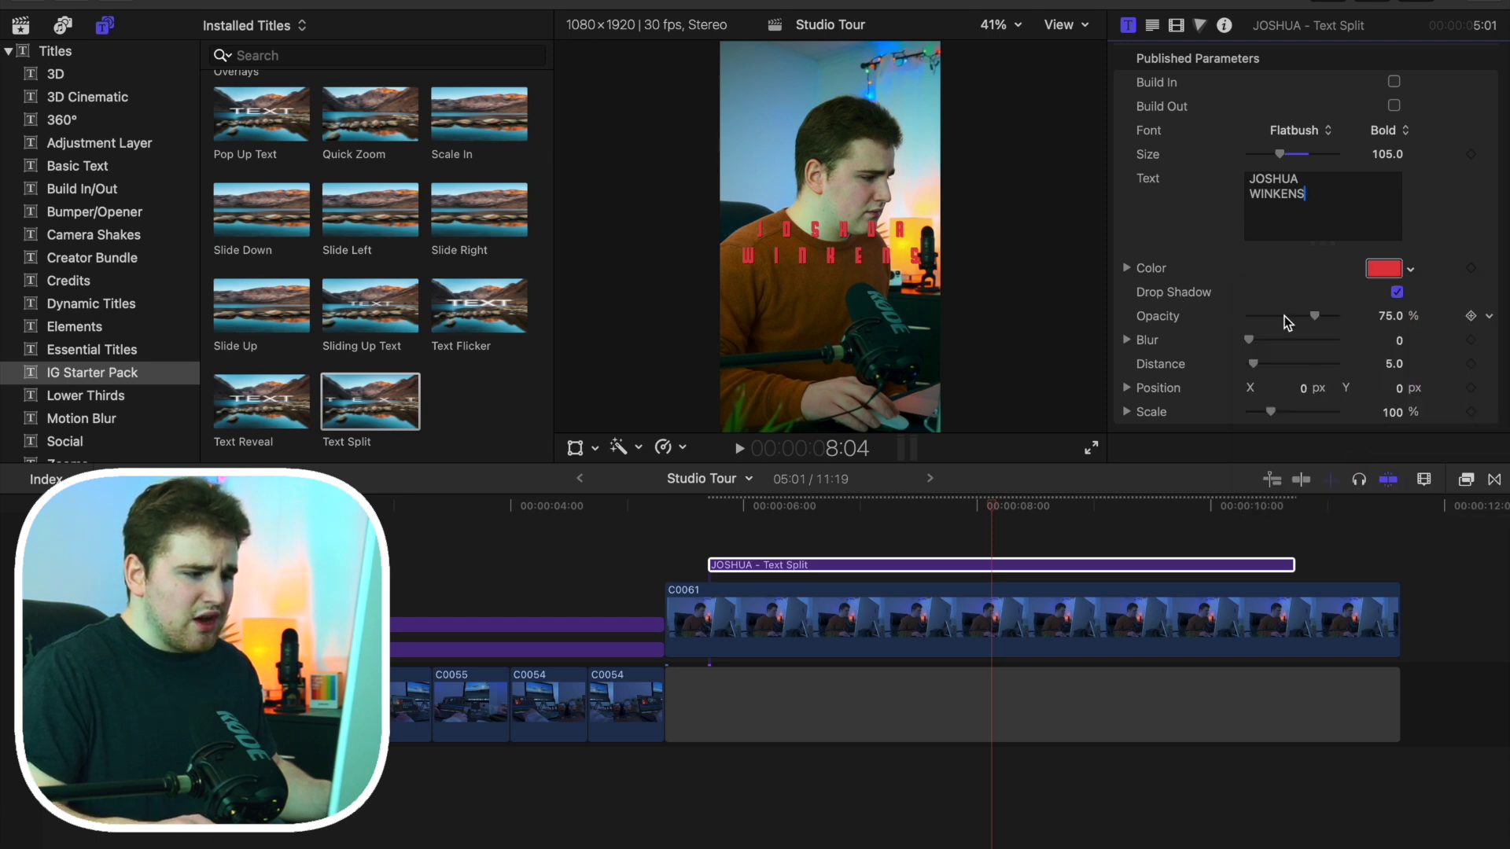
left_click_drag(1252, 364, 1269, 364)
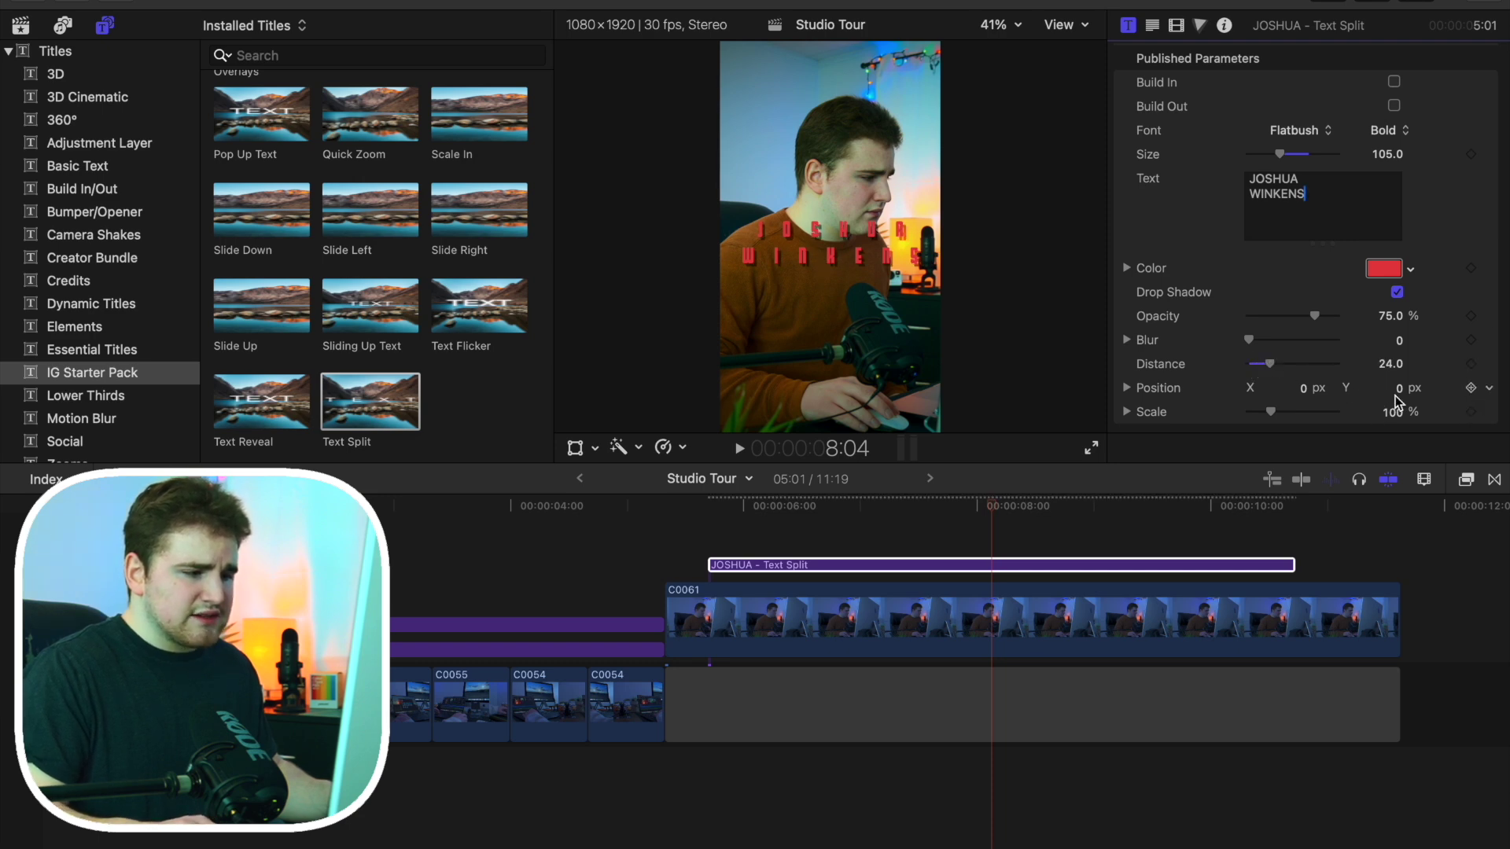
left_click_drag(1399, 397, 1399, 441)
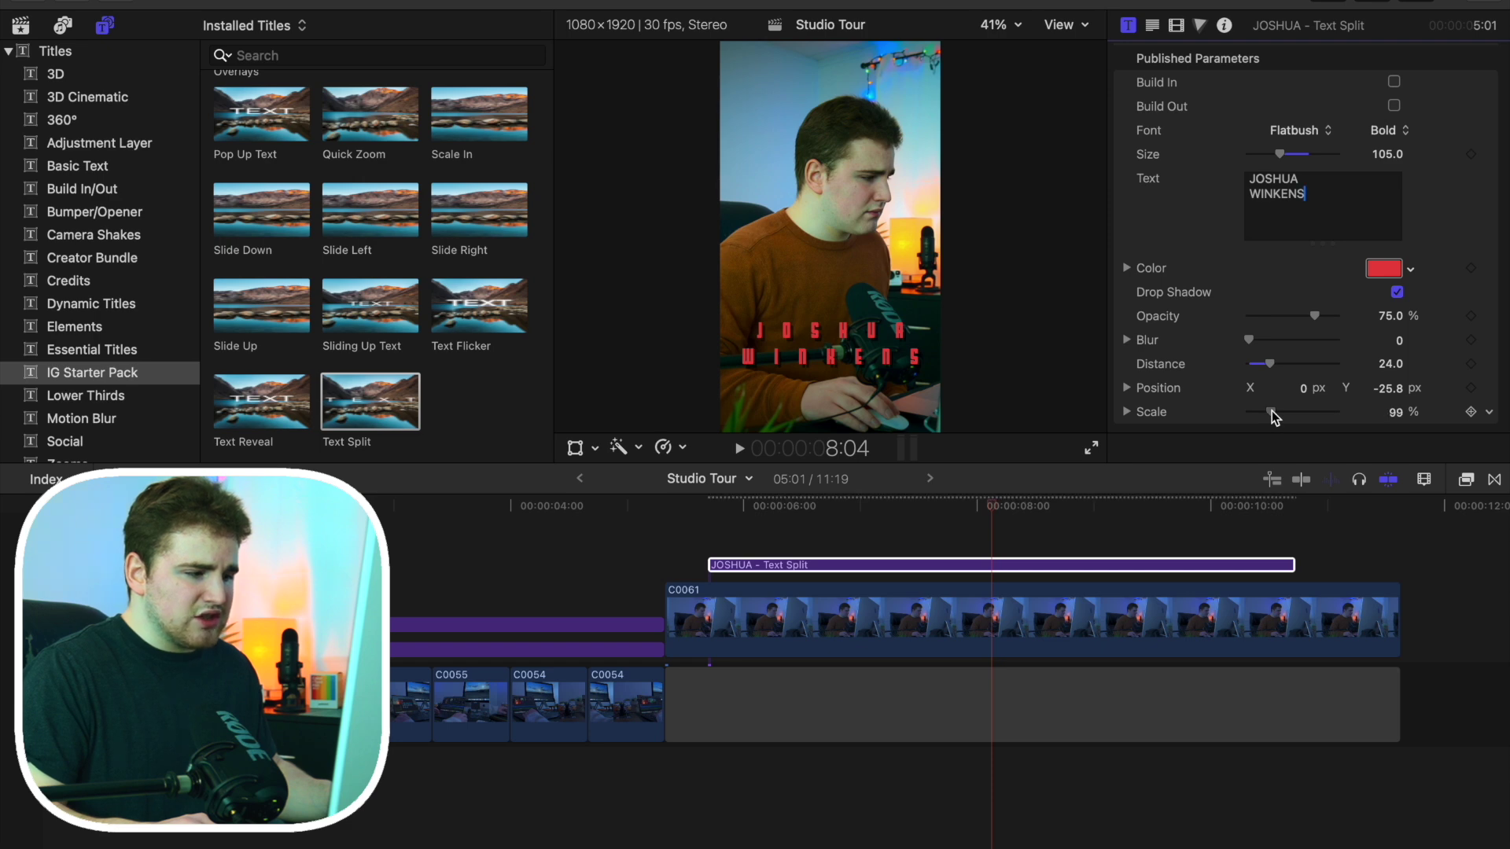
left_click_drag(1272, 412, 1270, 412)
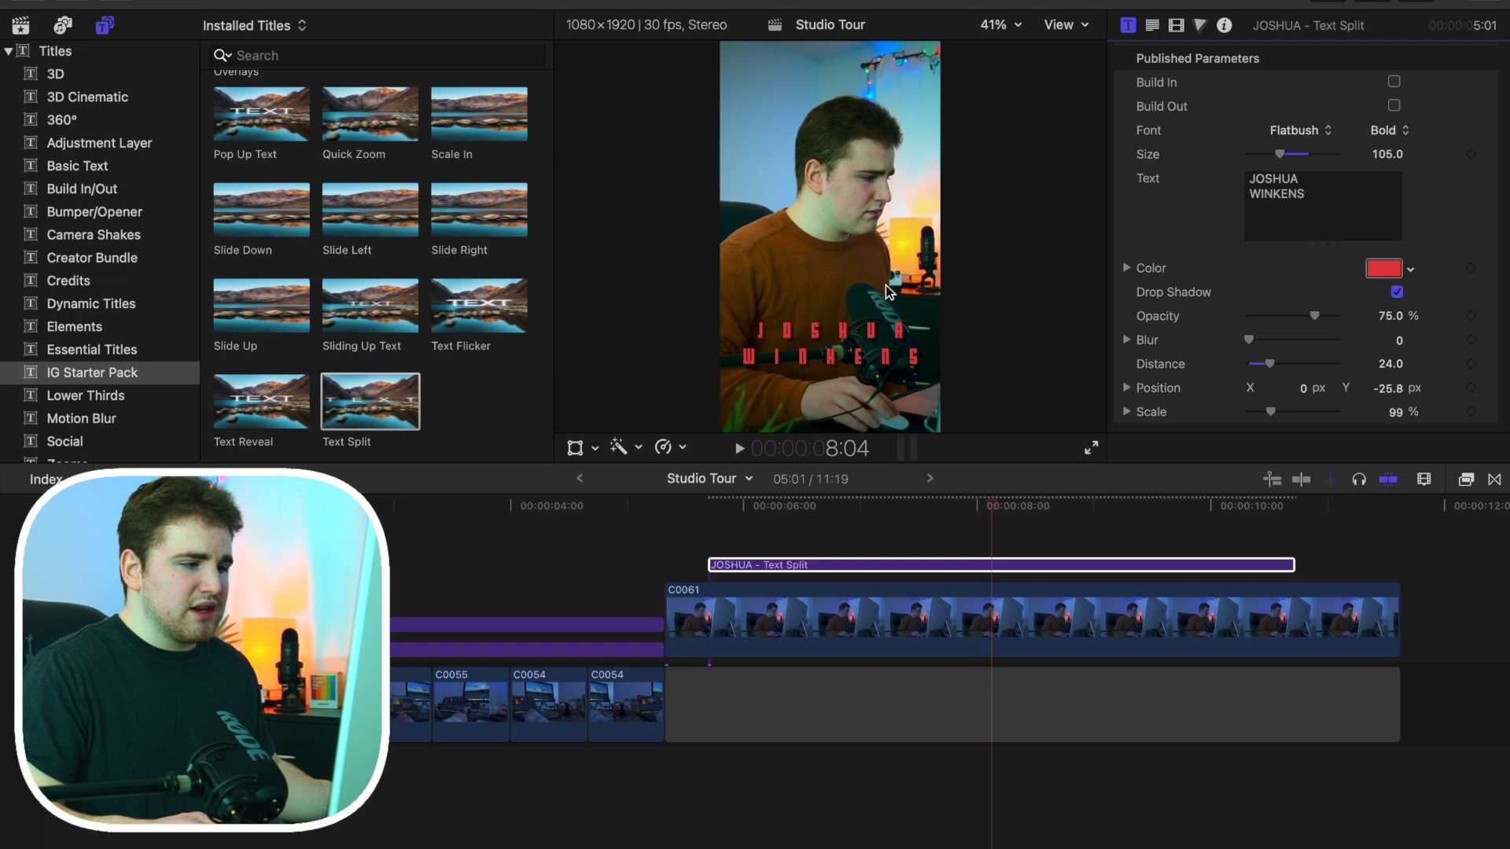
Re-enable Build In and Build Out for the JOSHUA WINKENS title, then return to clip C0061's start
left_click(1394, 83)
left_click(1396, 107)
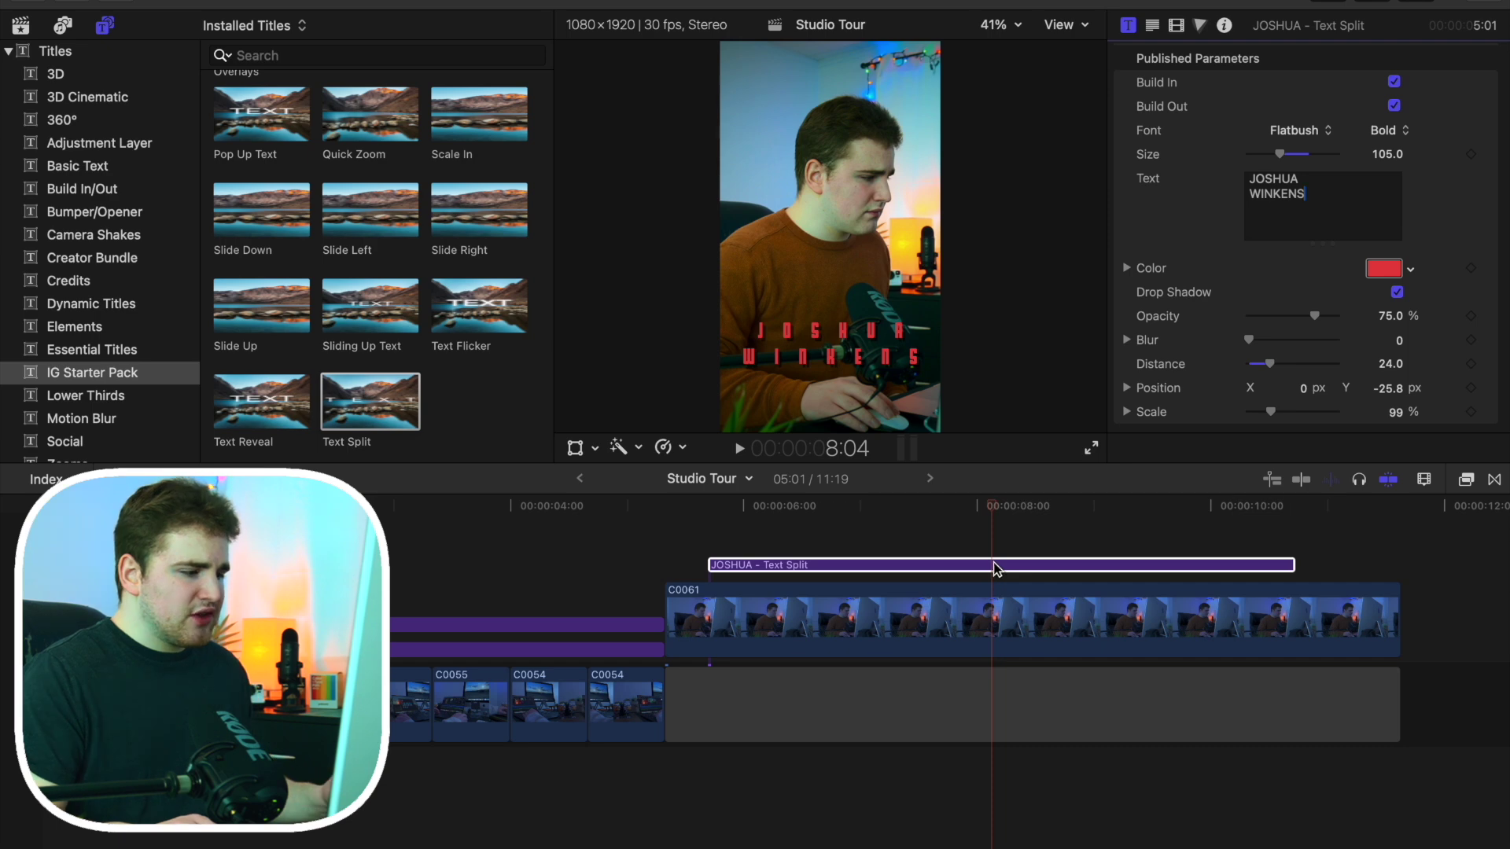
left_click(667, 548)
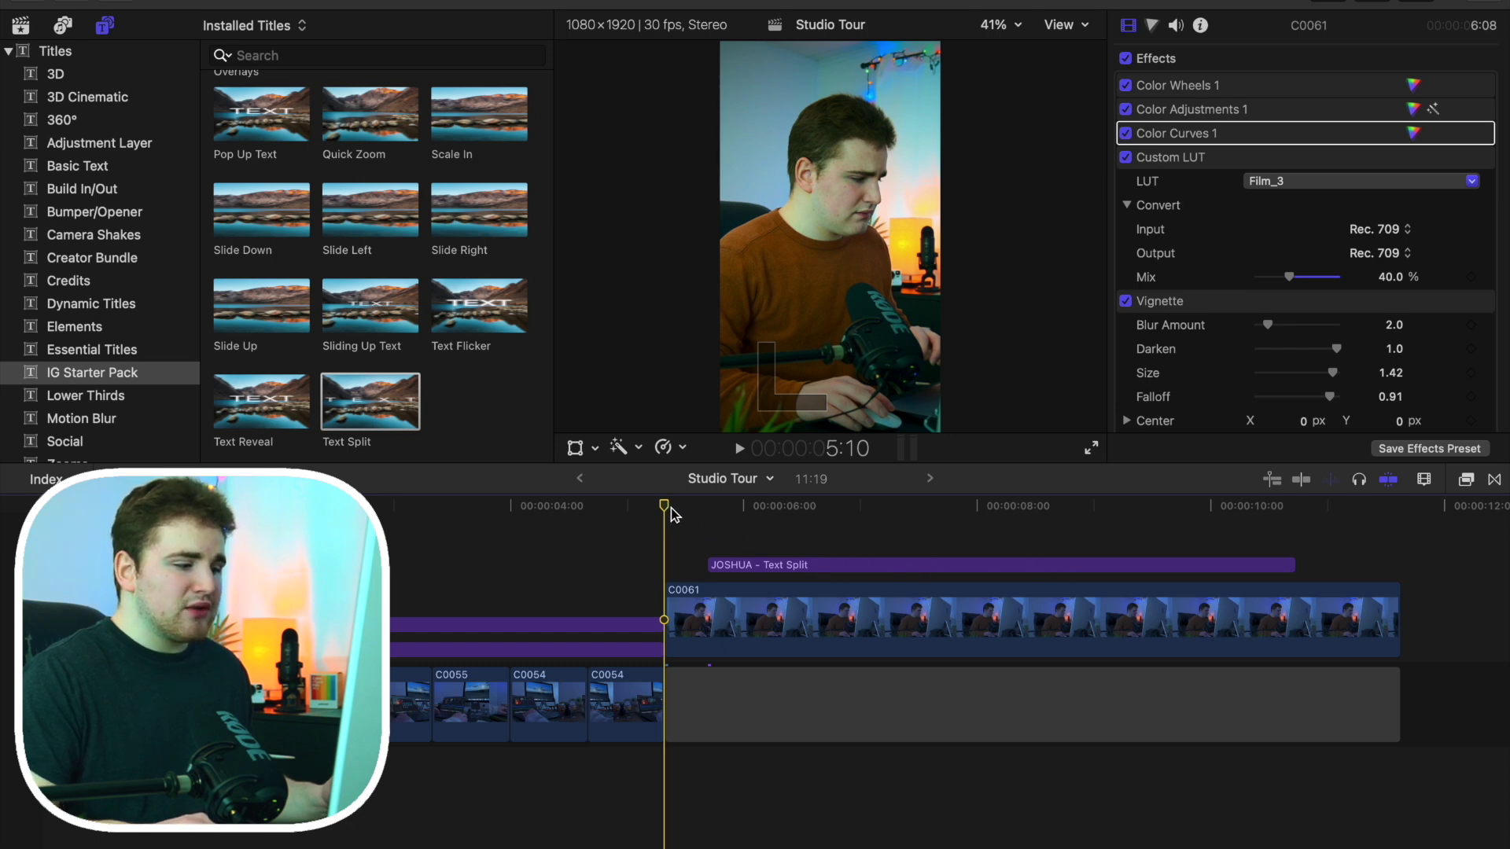
Trim the Text Split title's end so it lasts 3 seconds, well before C0061 ends
left_click_drag(670, 514, 1093, 574)
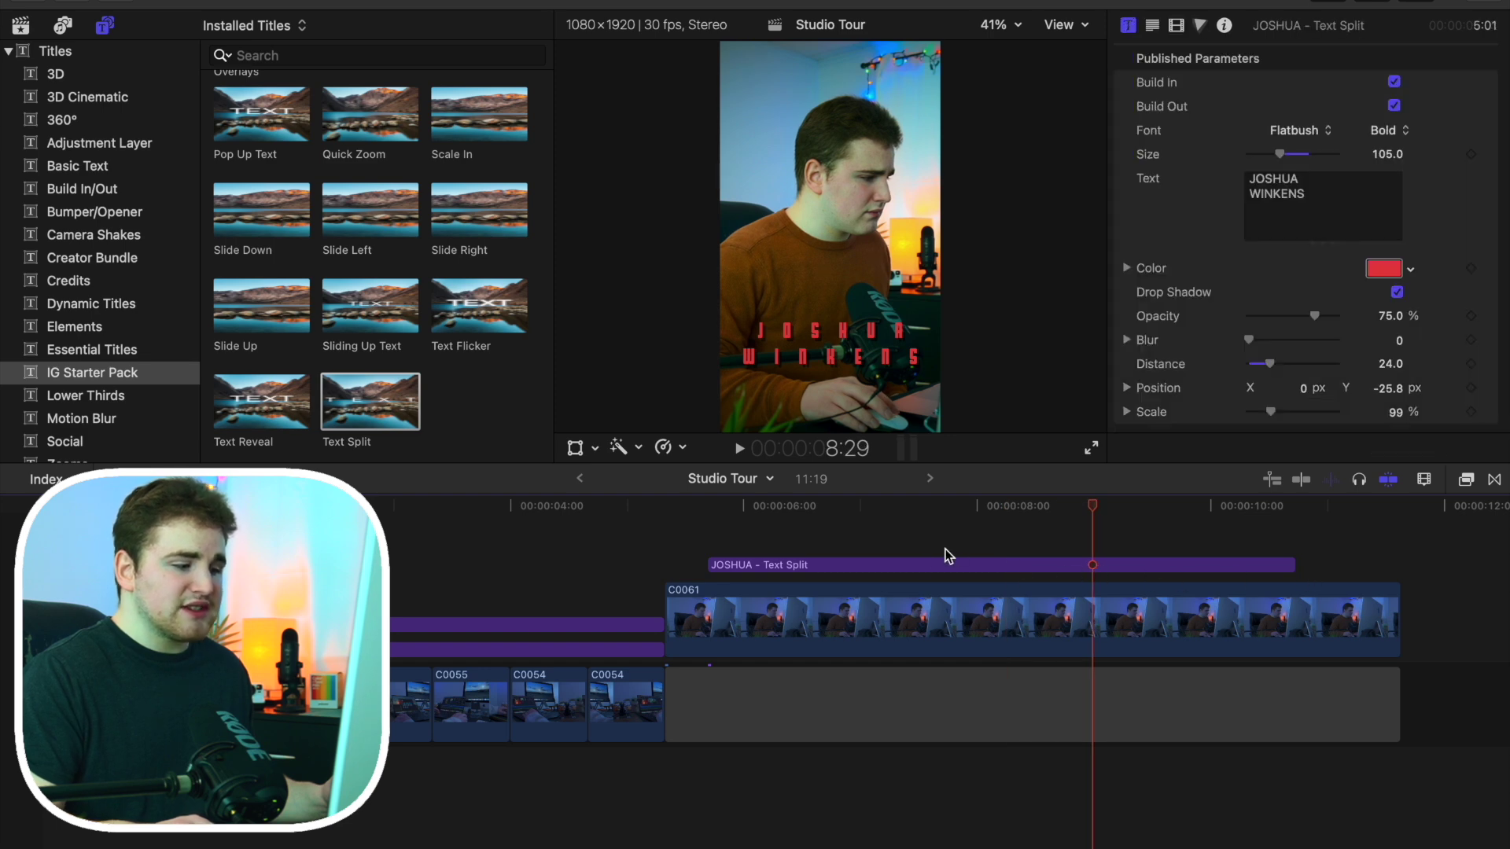
left_click_drag(1082, 511, 679, 516)
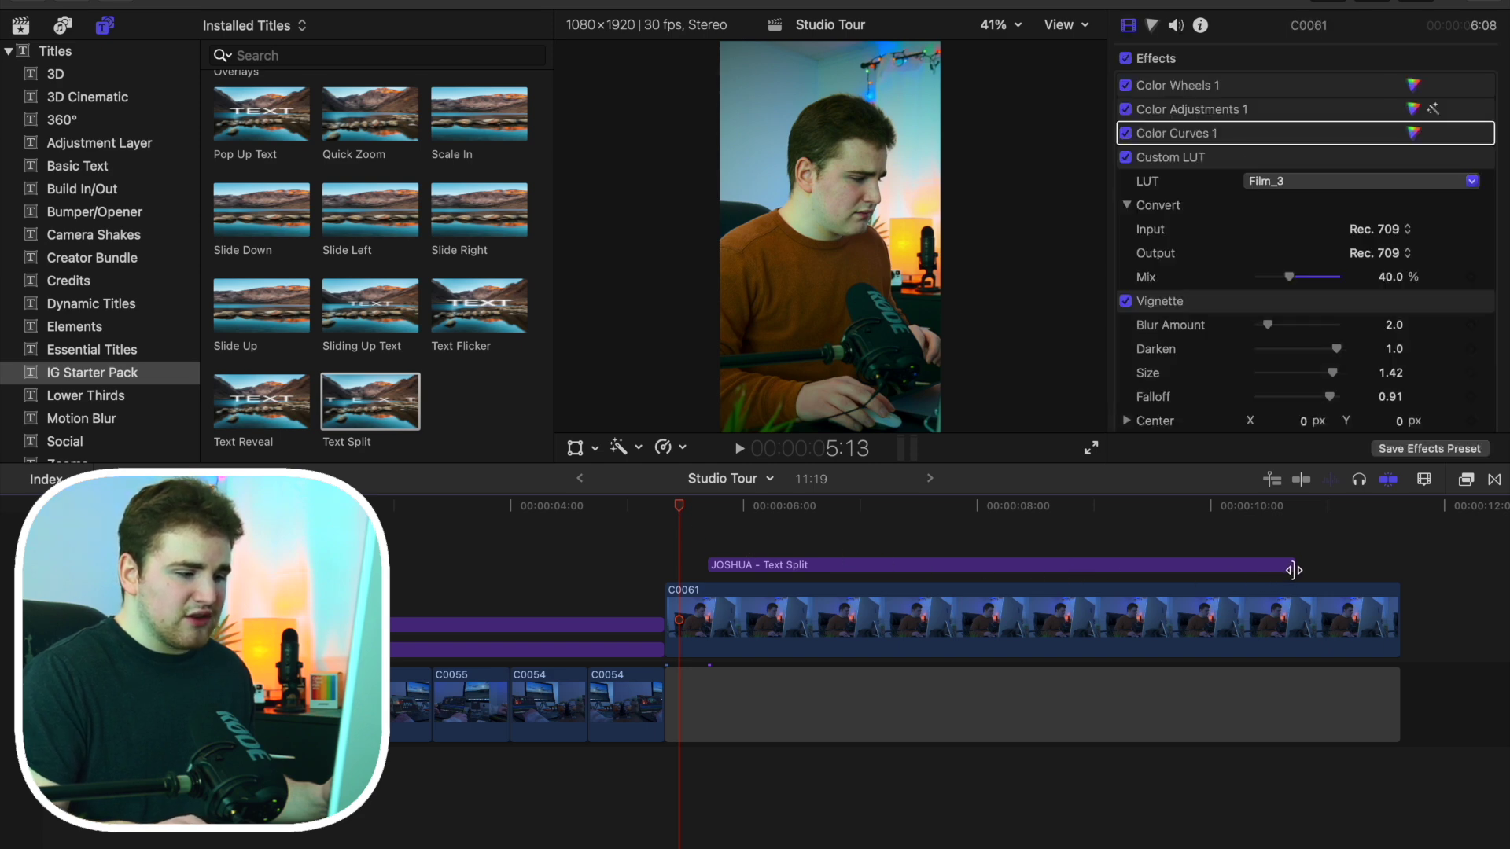
left_click_drag(1293, 565, 1050, 569)
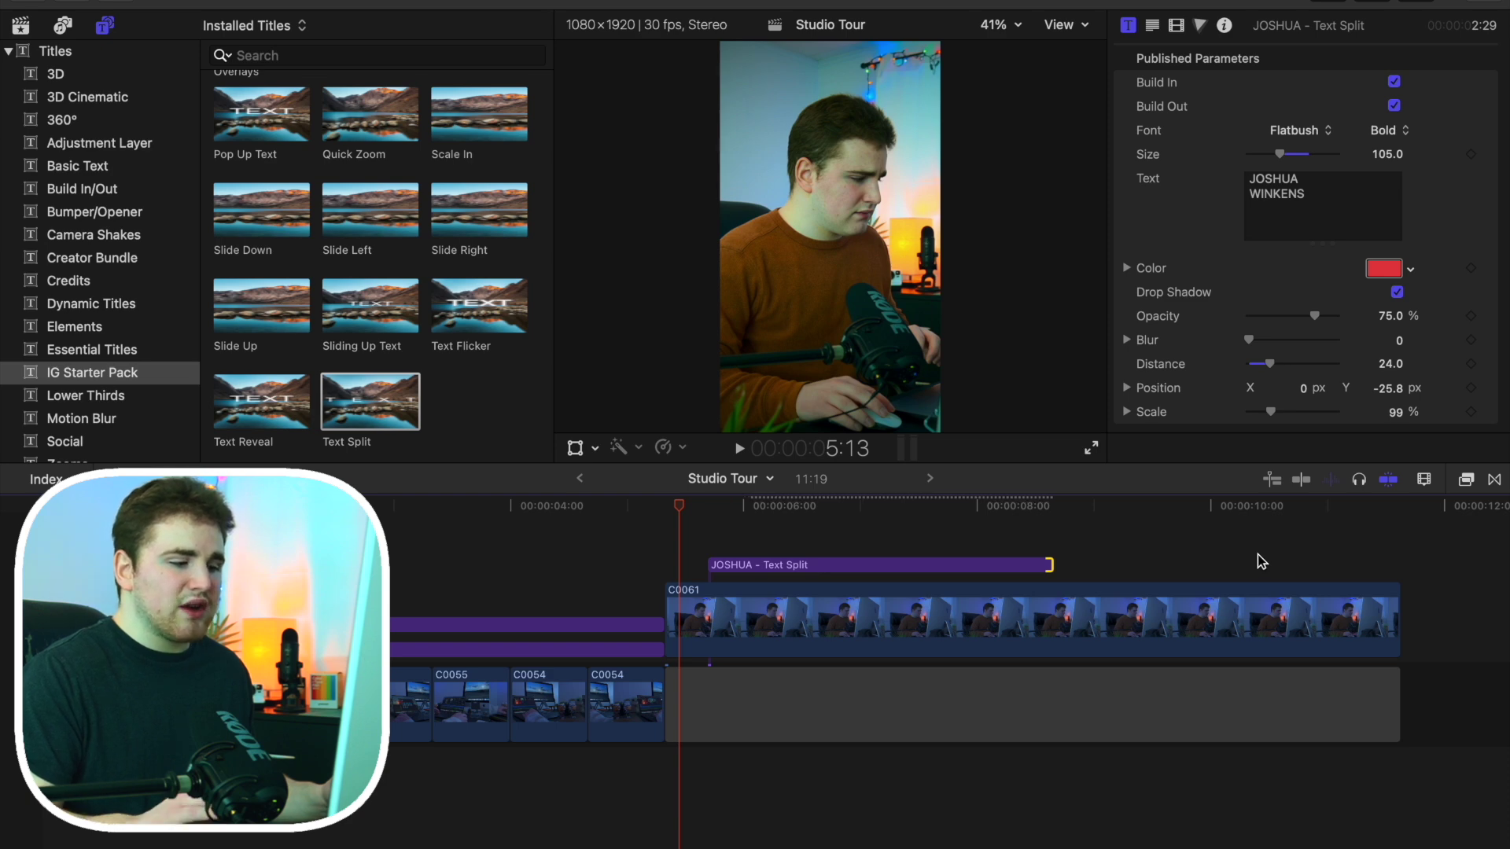
left_click(1070, 580)
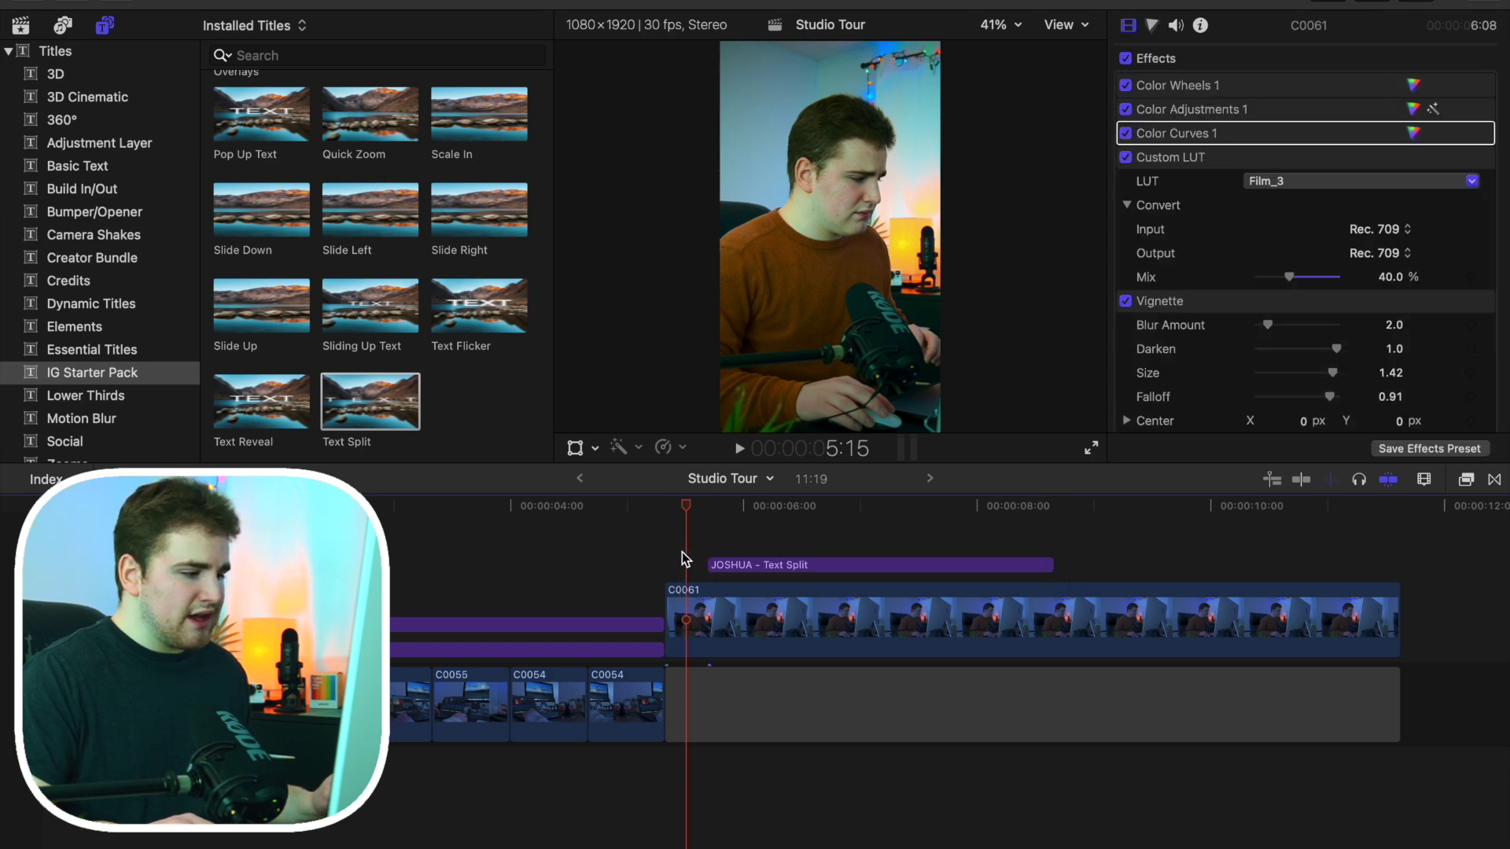
key("Up")
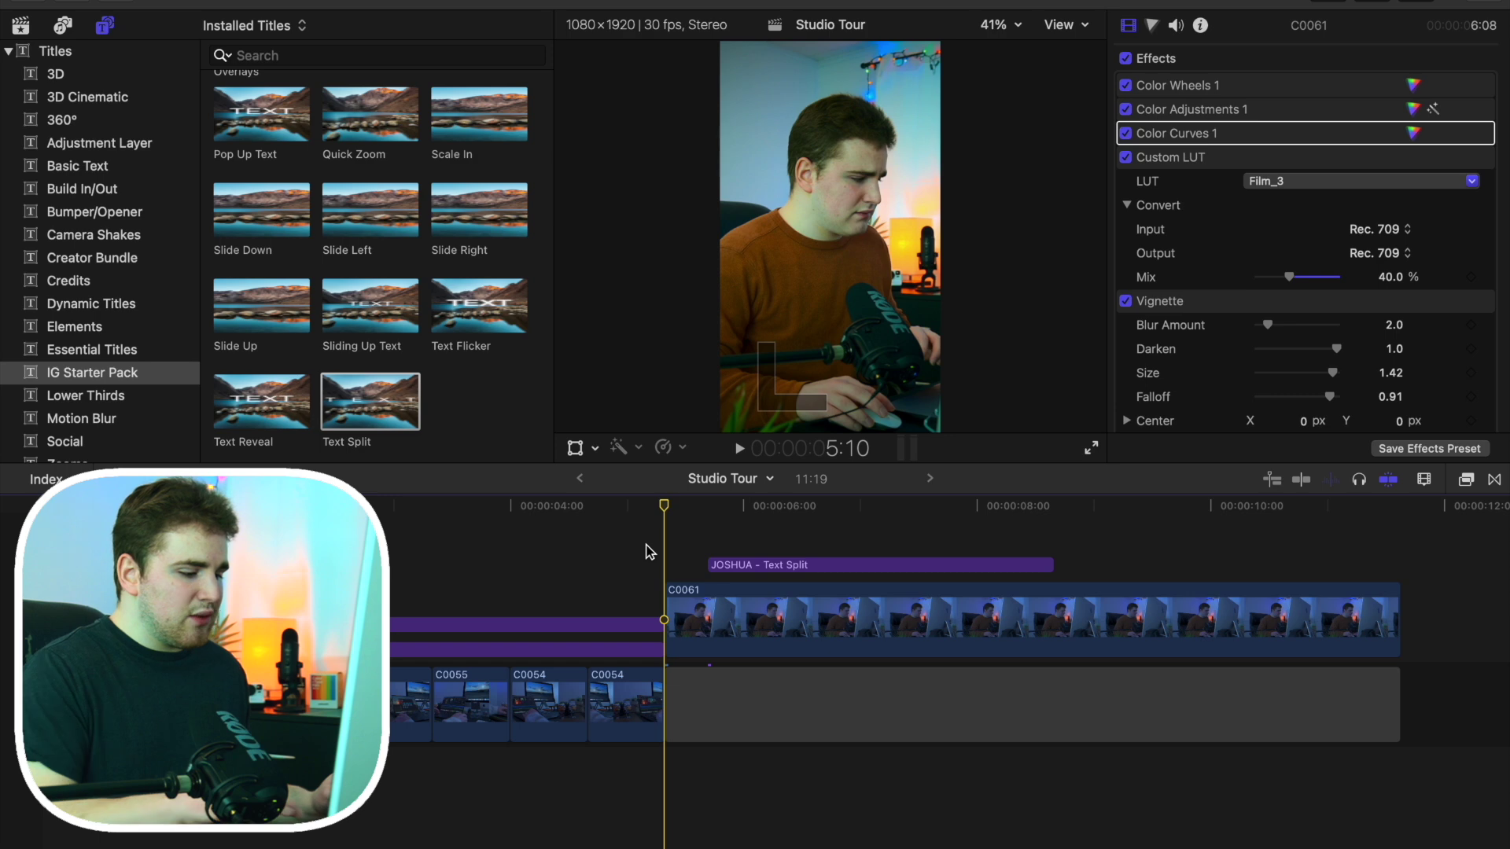
key("space")
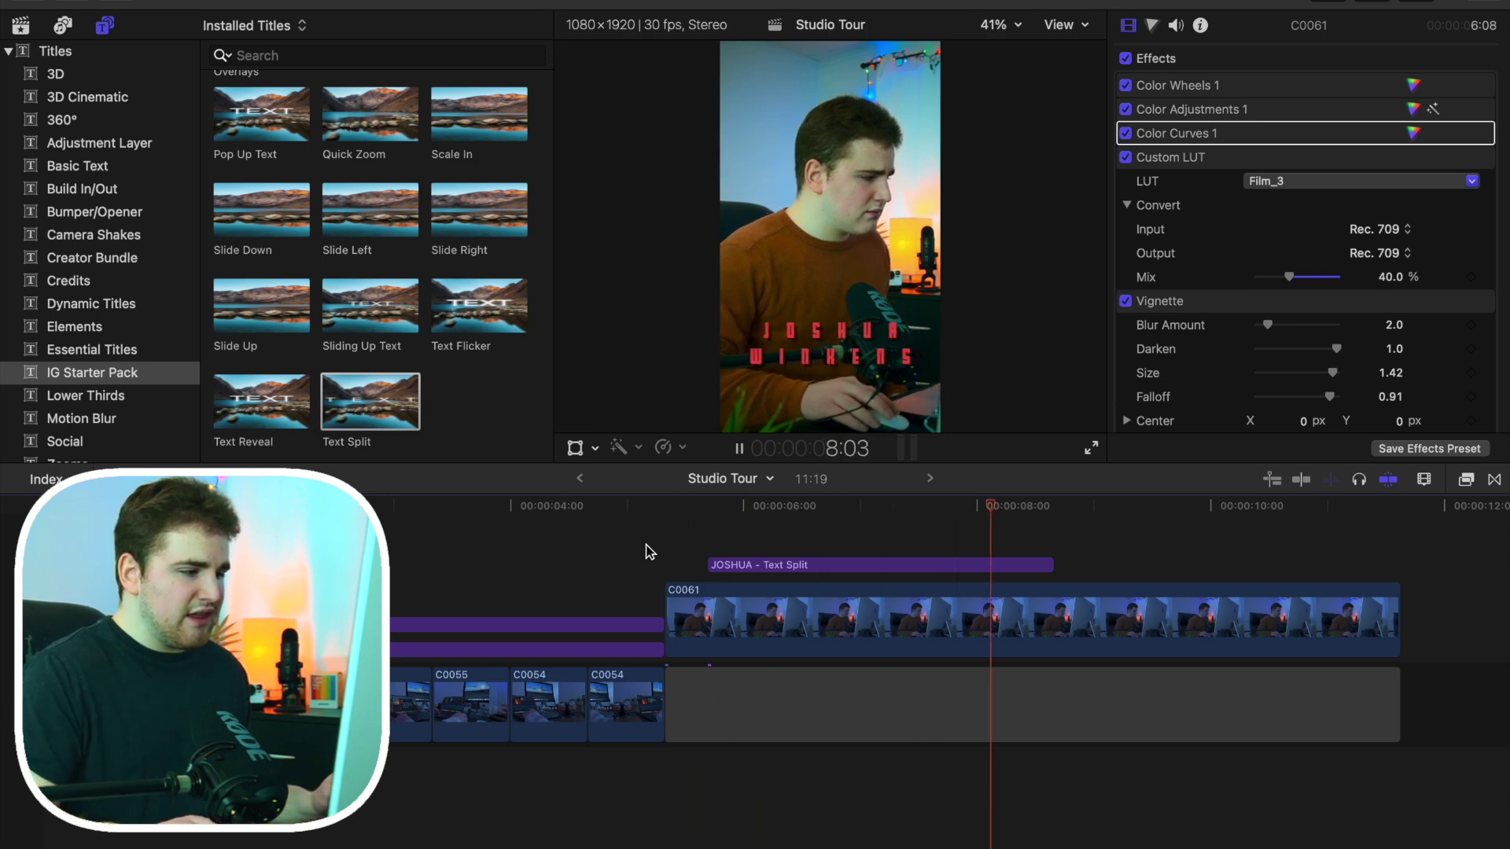
left_click(686, 546)
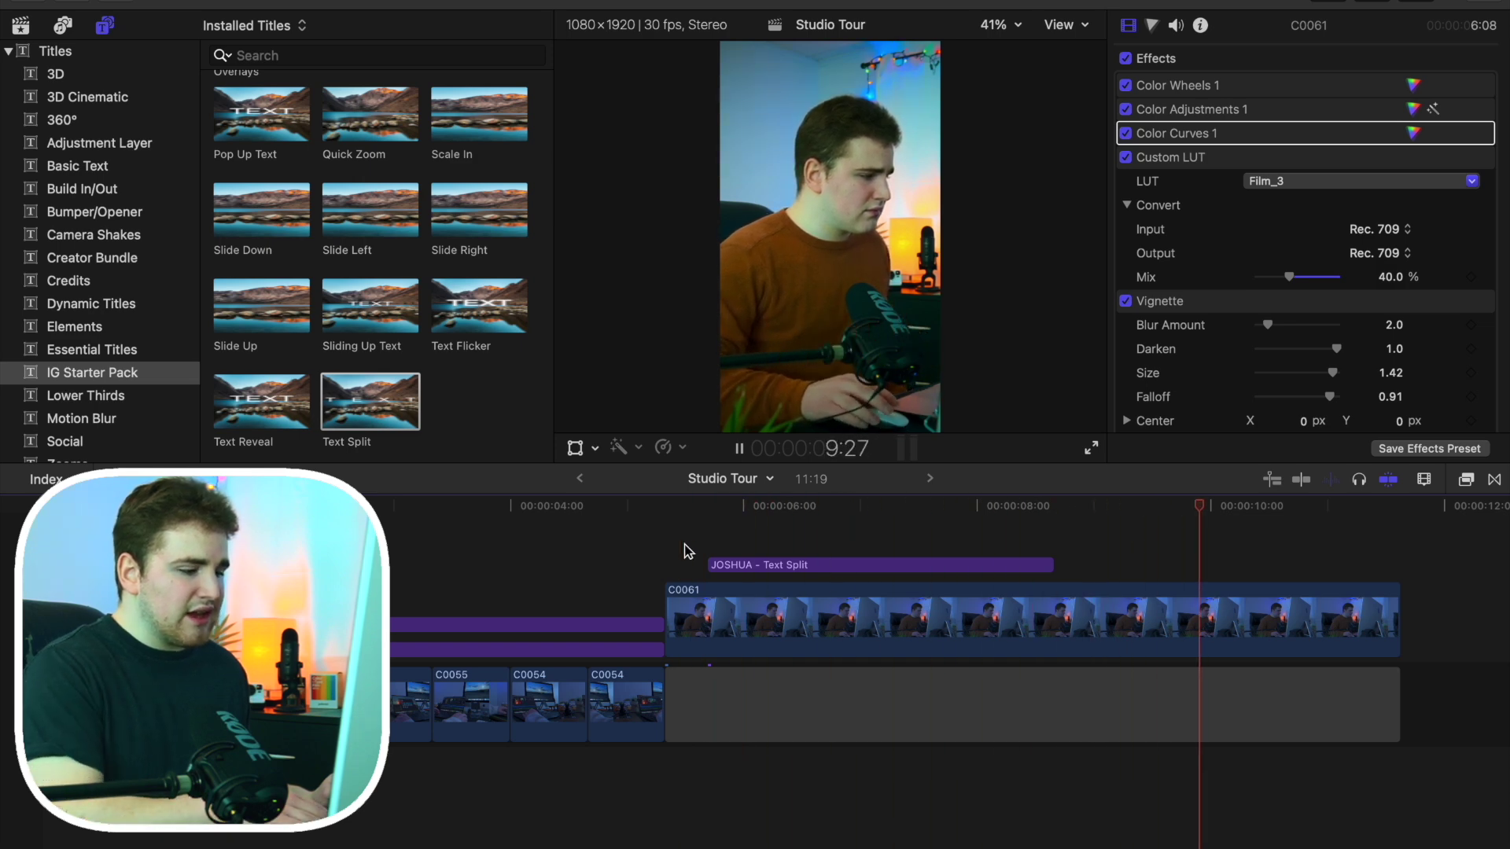
key("space")
left_click(824, 541)
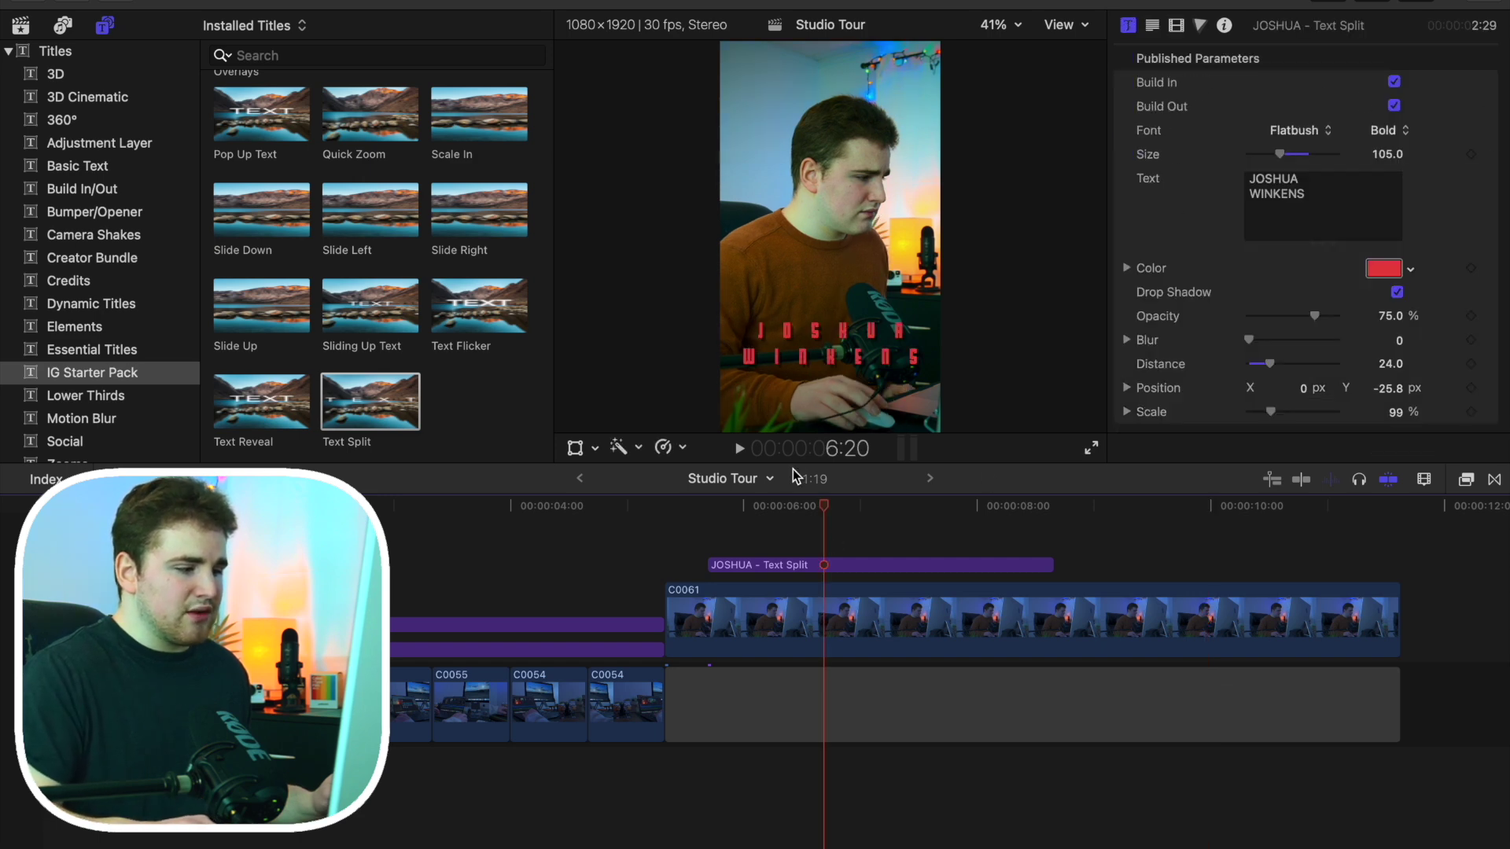
left_click_drag(819, 503, 1019, 560)
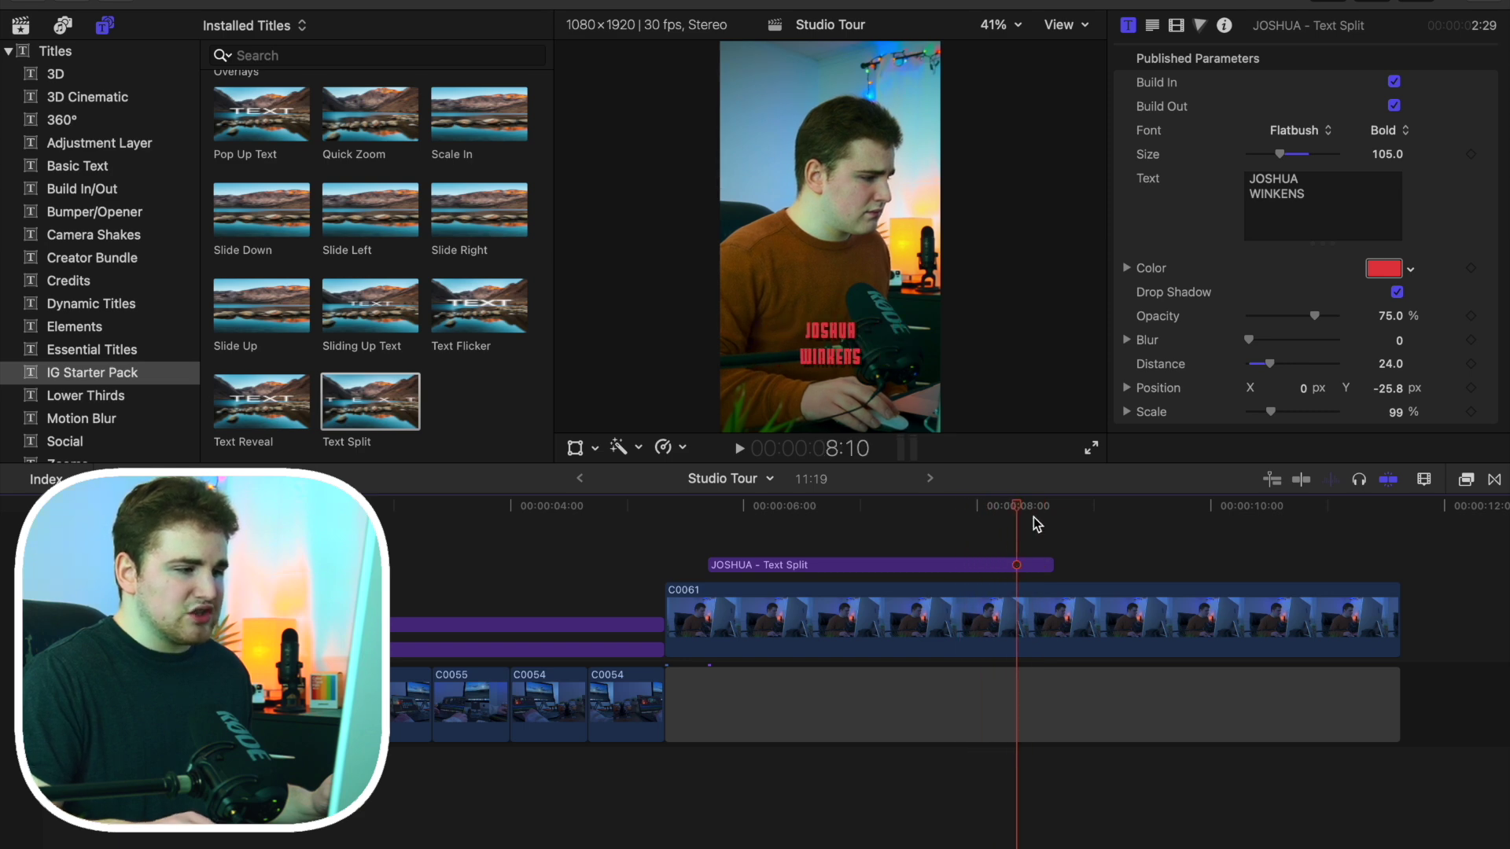
left_click_drag(1020, 509, 891, 514)
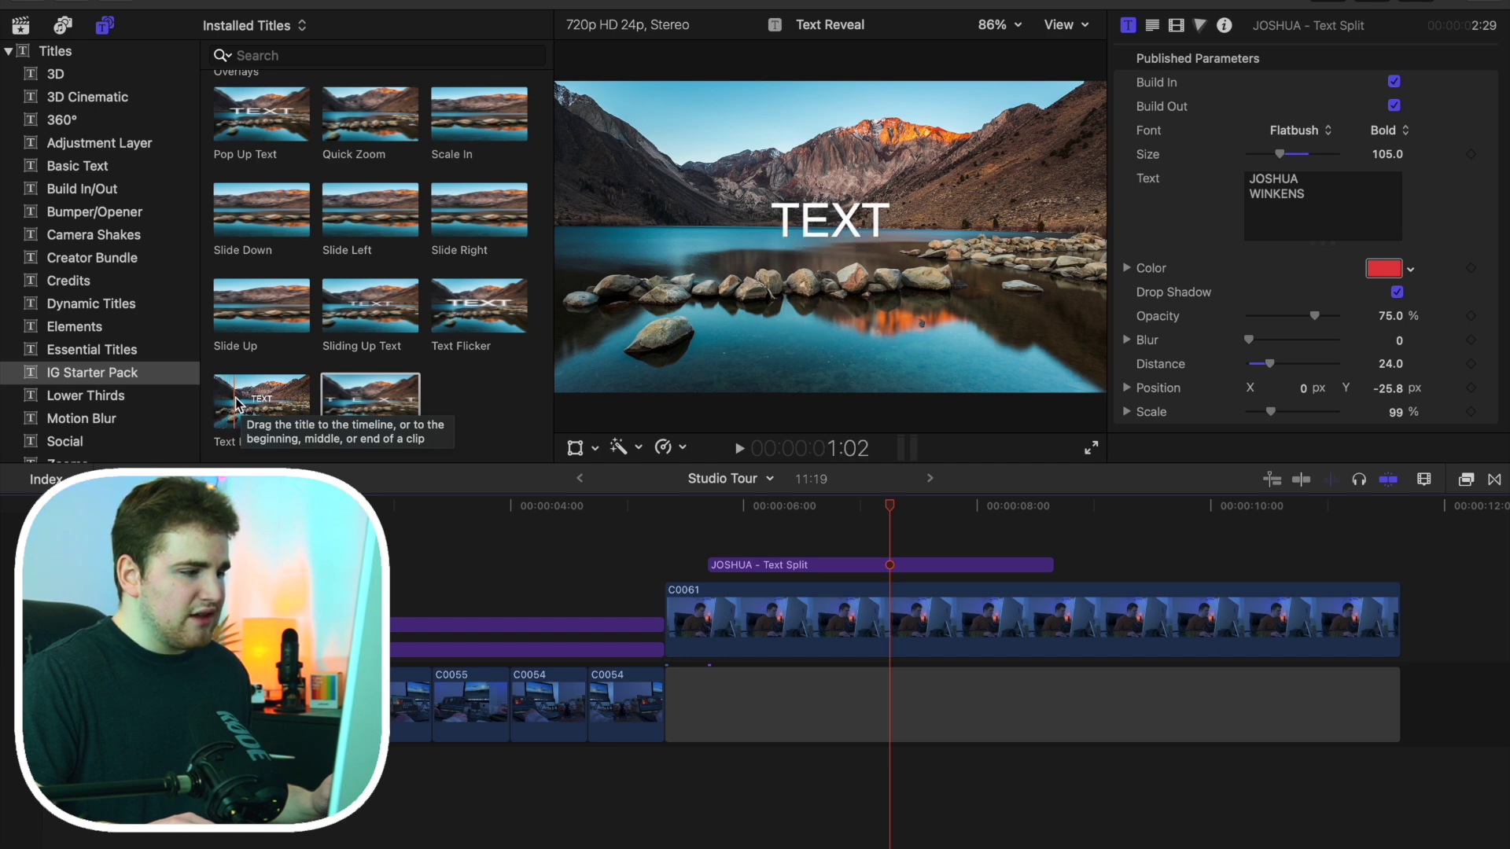
scroll(240, 403, "up", 3)
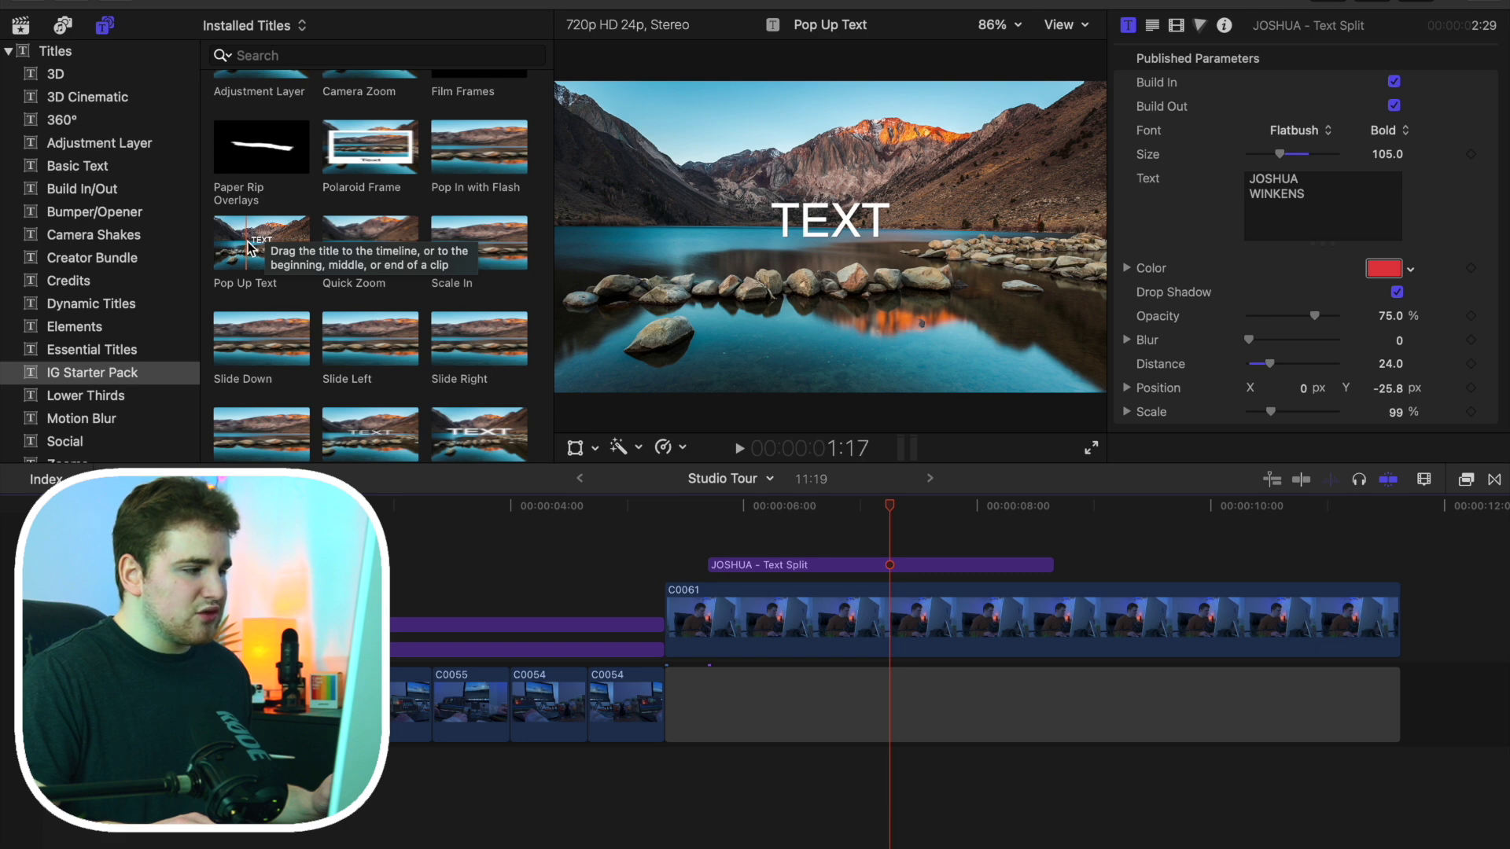
scroll(250, 248, "up", 2)
scroll(253, 249, "down", 5)
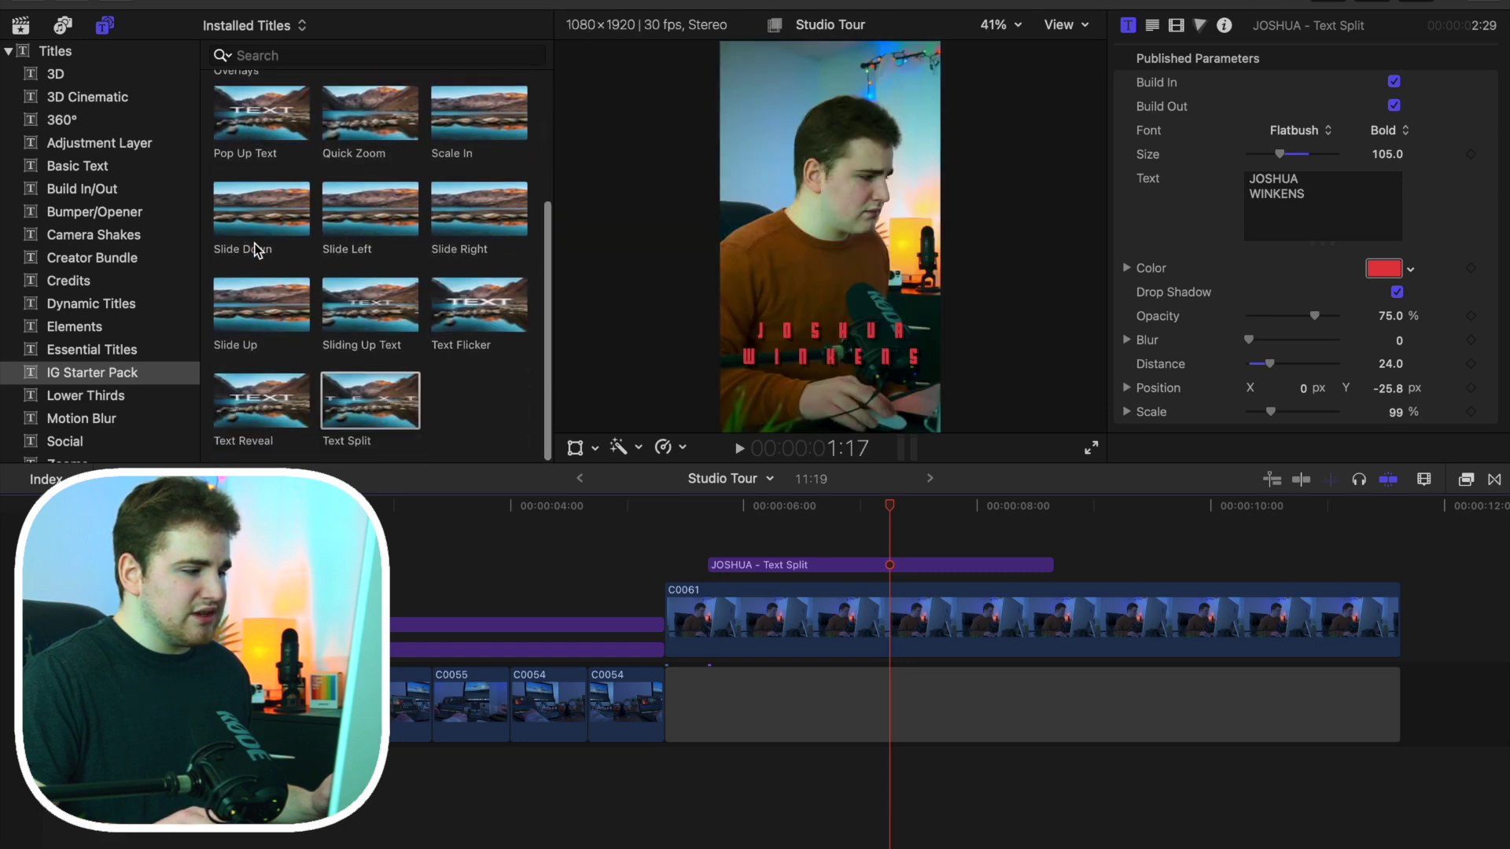
left_click(668, 541)
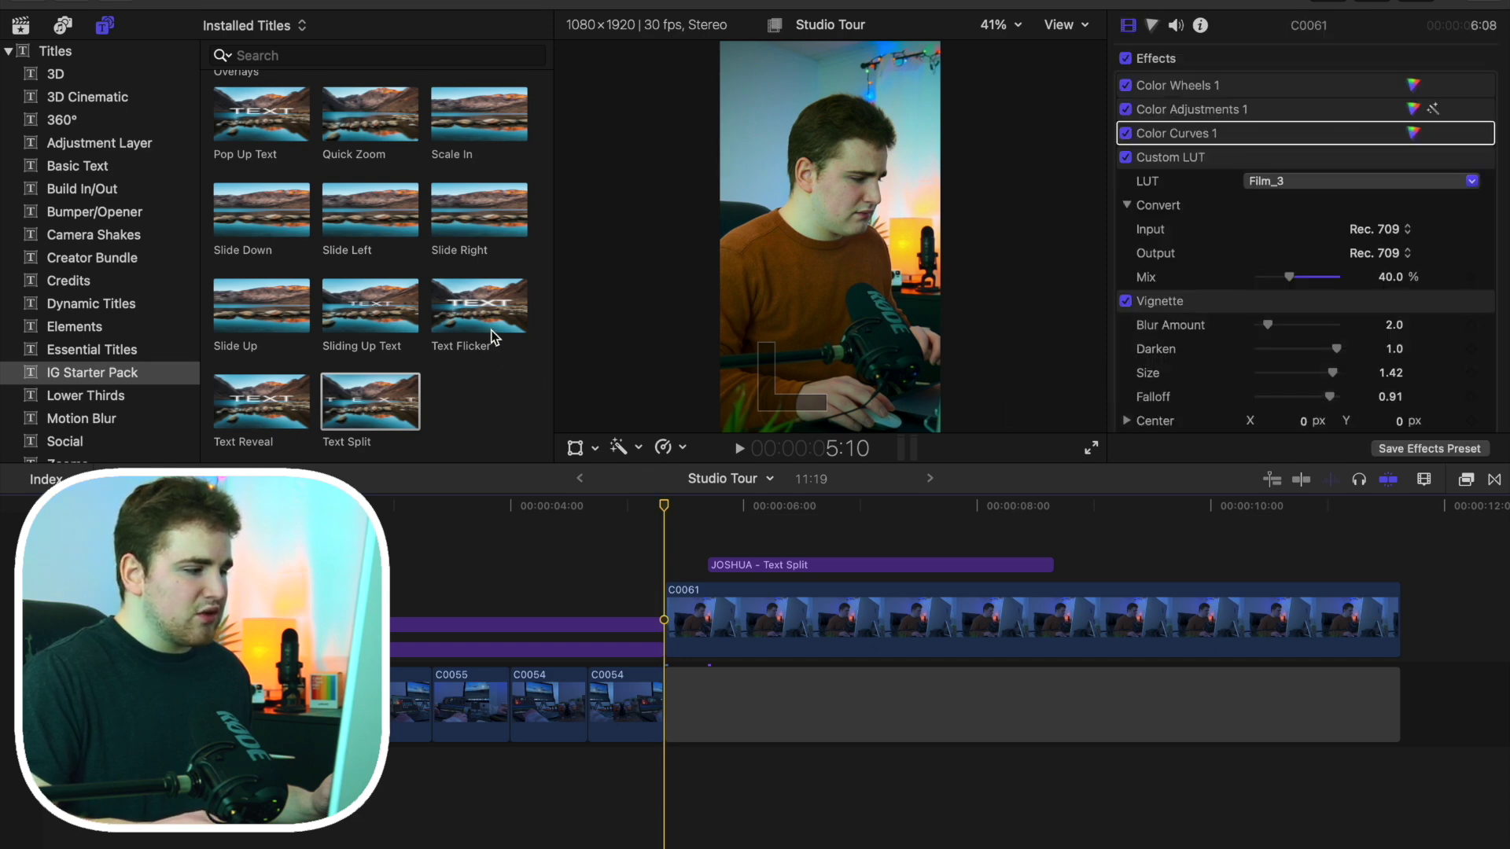
Add a Text Flicker title above the JOSHUA title near C0061's start and select it
left_click_drag(488, 323, 678, 535)
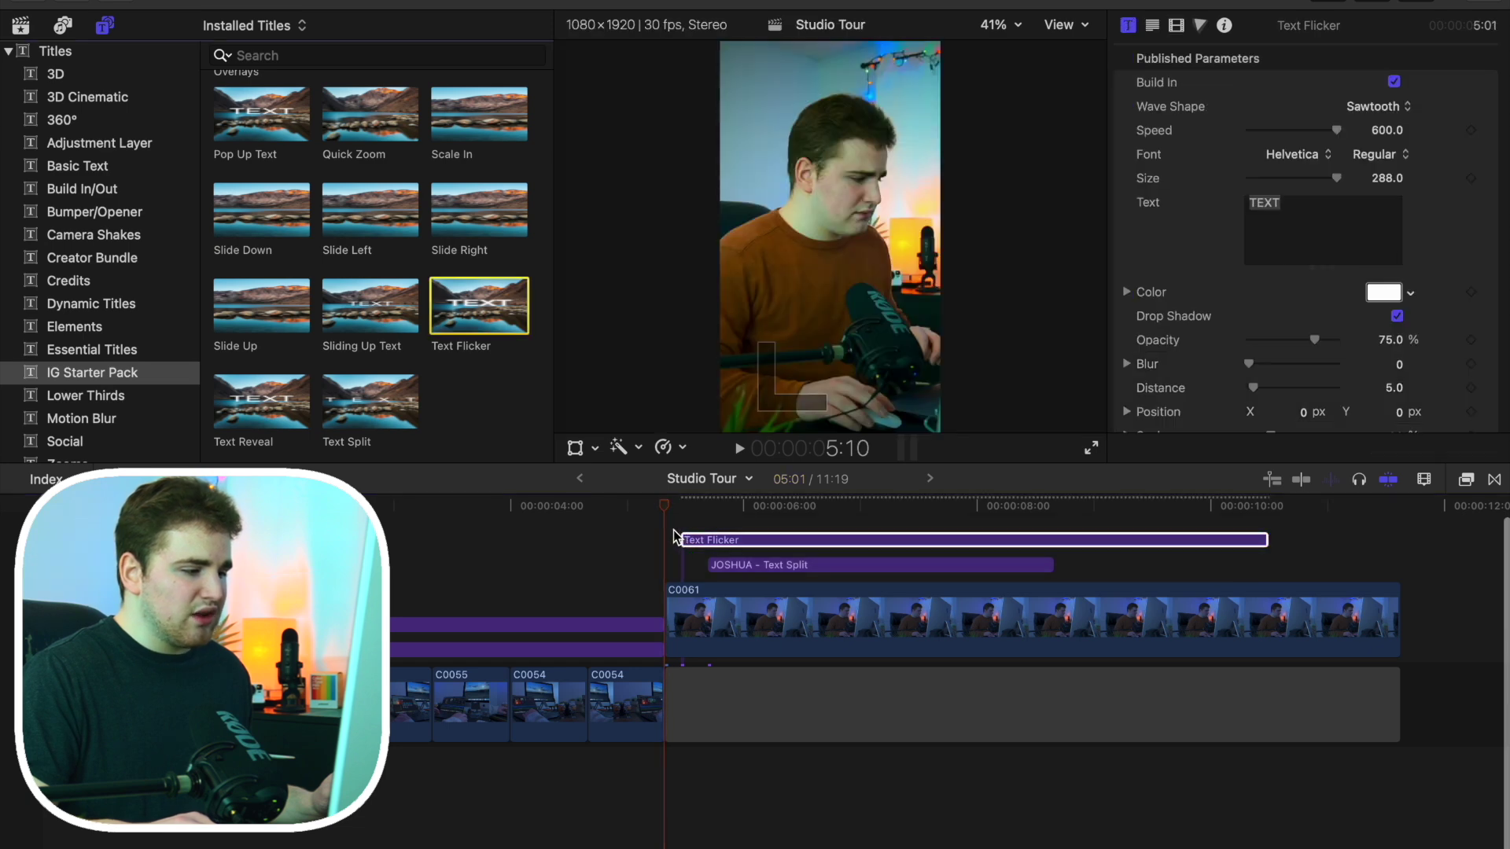
left_click(710, 541)
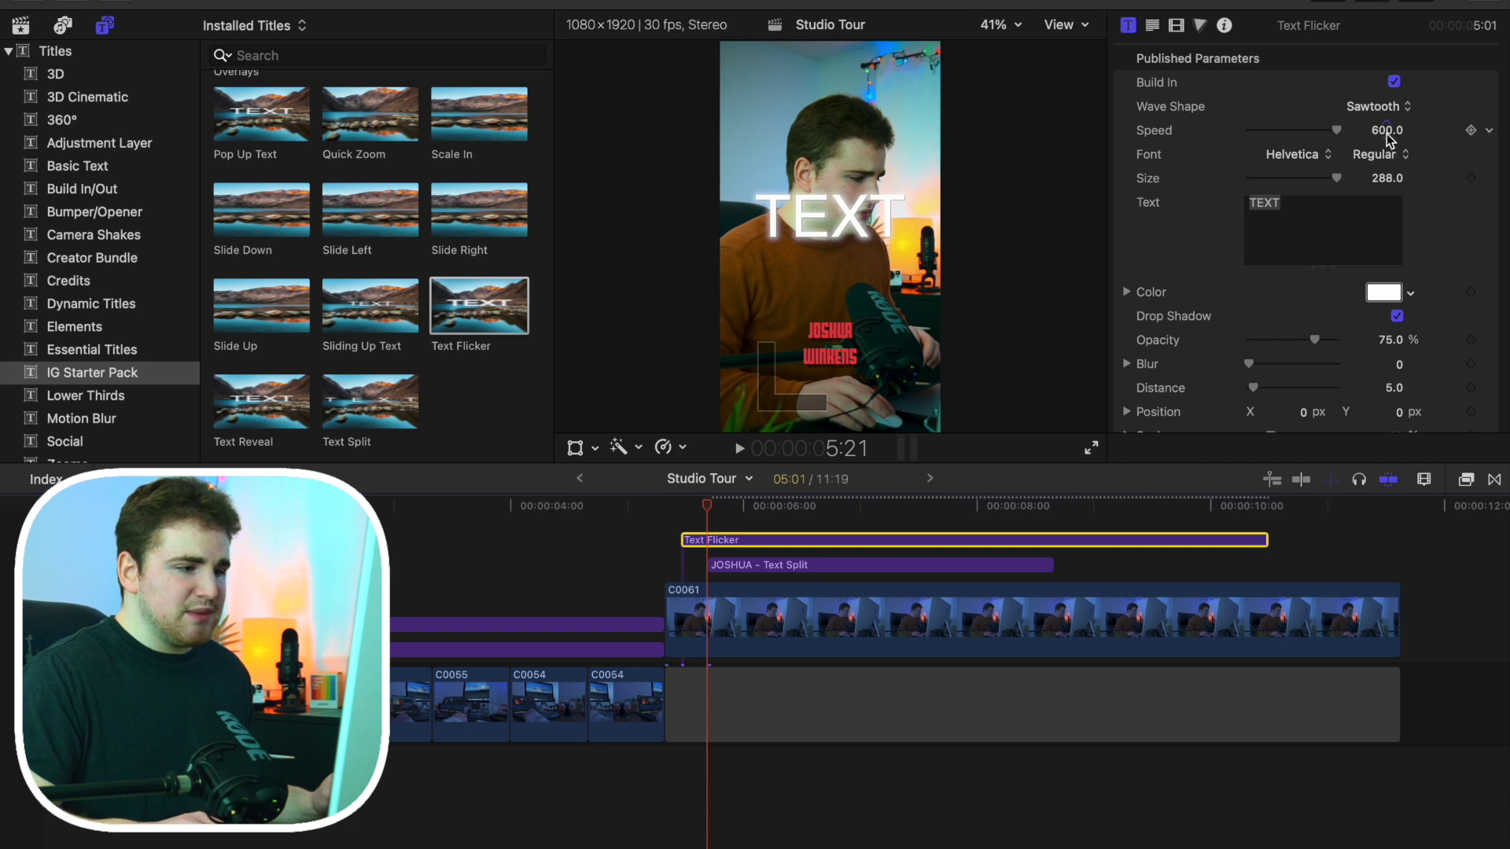
scroll(1160, 323, "down", 3)
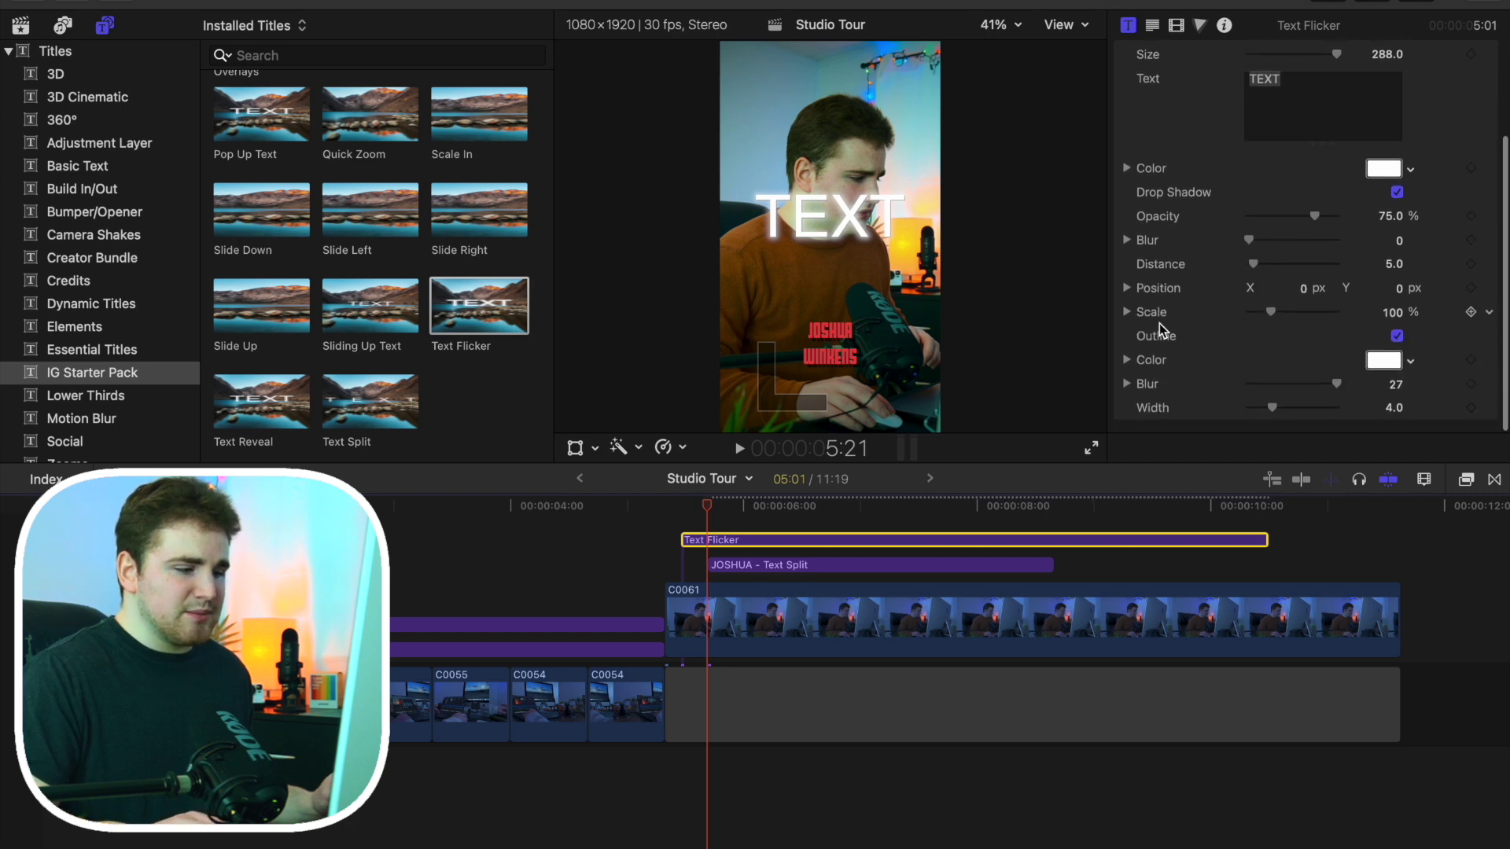
scroll(1150, 212, "up", 3)
scroll(1156, 236, "down", 3)
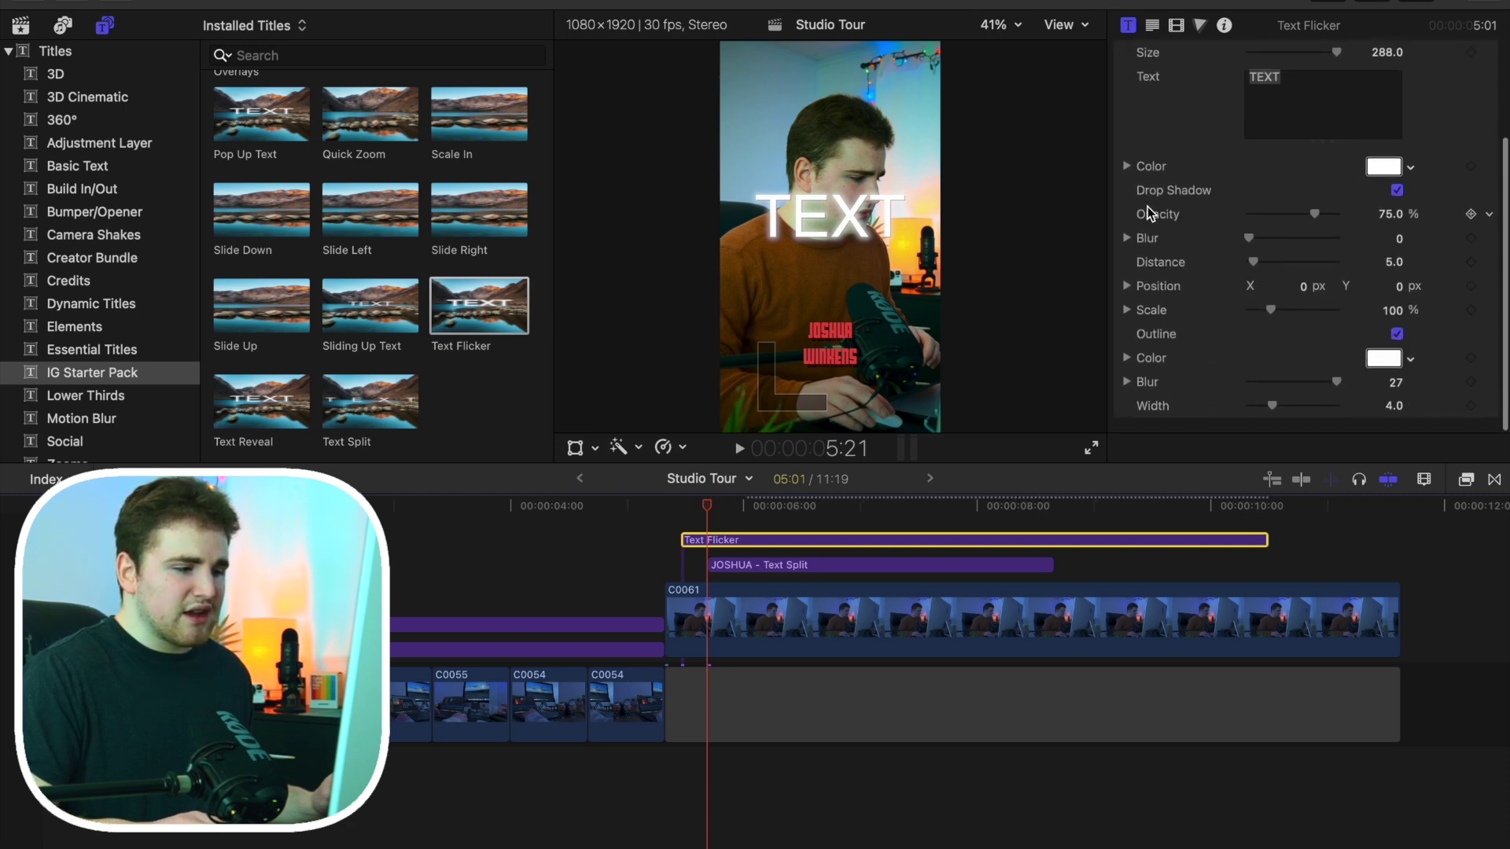
scroll(1172, 177, "up", 3)
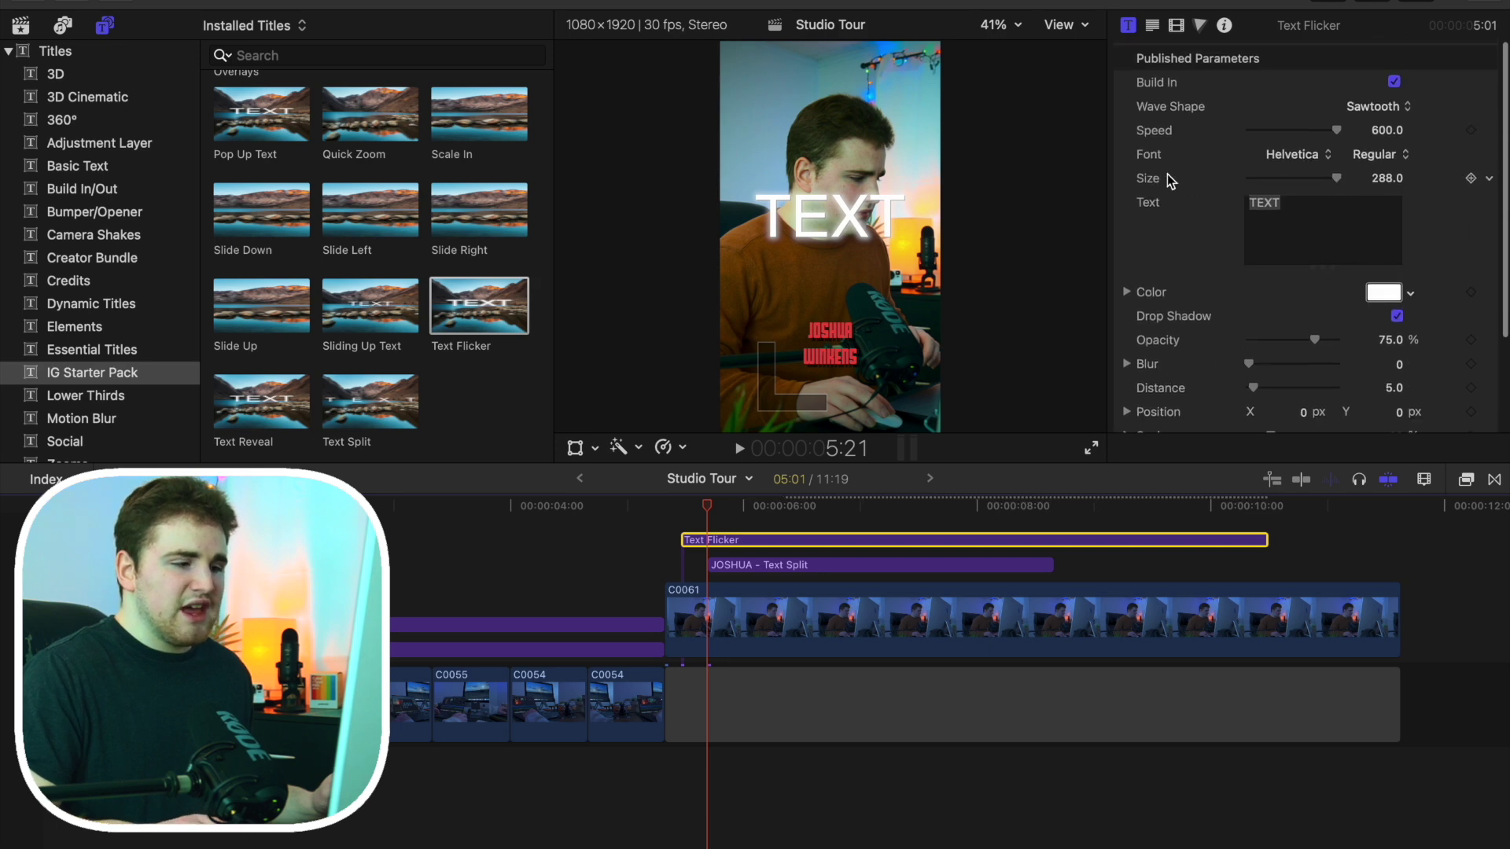